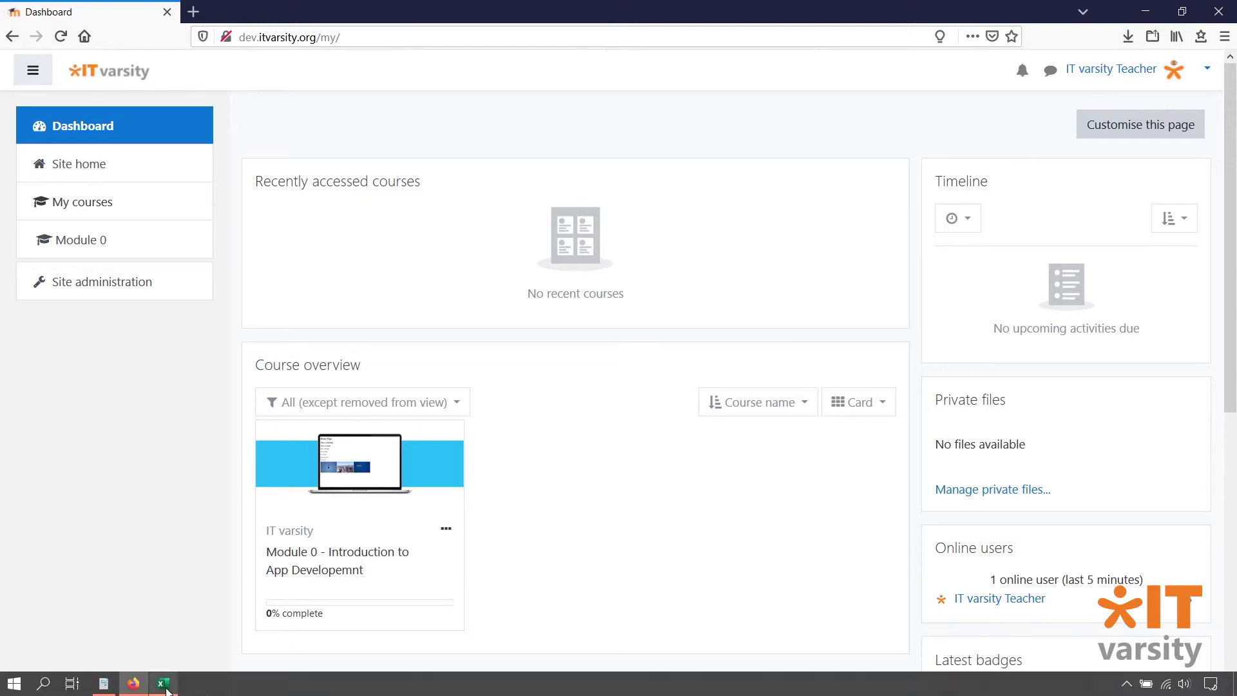
- Bring up the Moodle Bulk User Upload workbook in Excel and review its five column headers
click(166, 688)
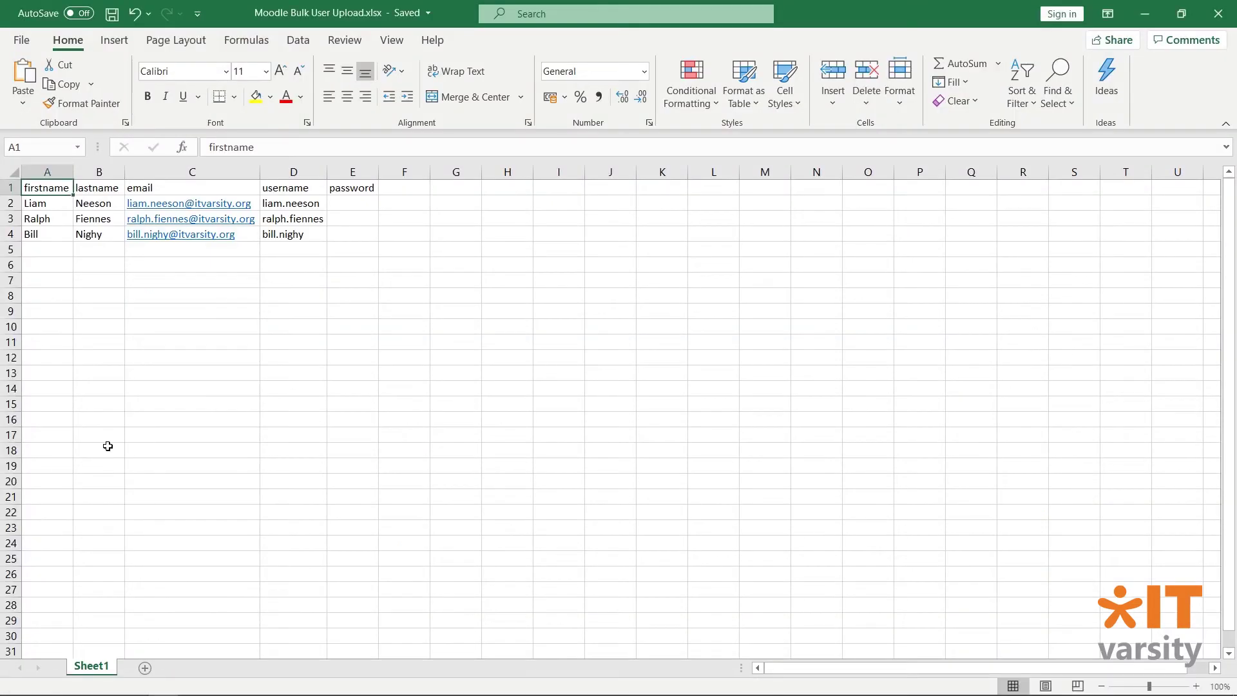
click(6, 187)
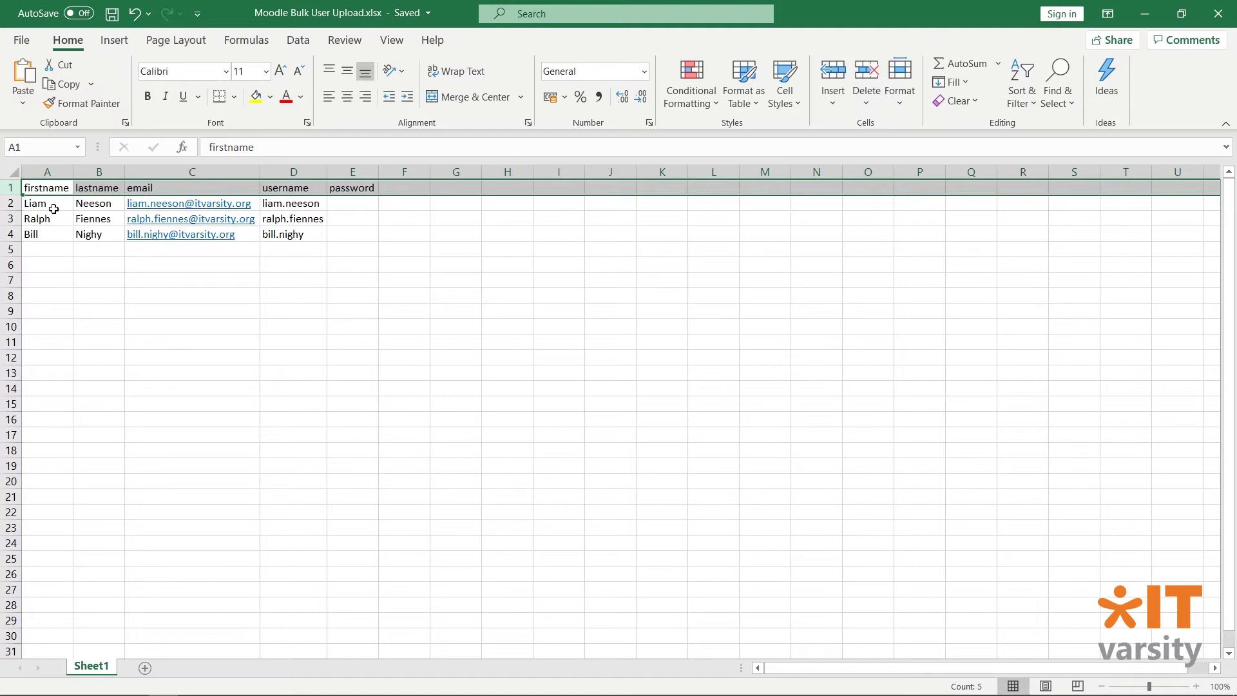
click(372, 202)
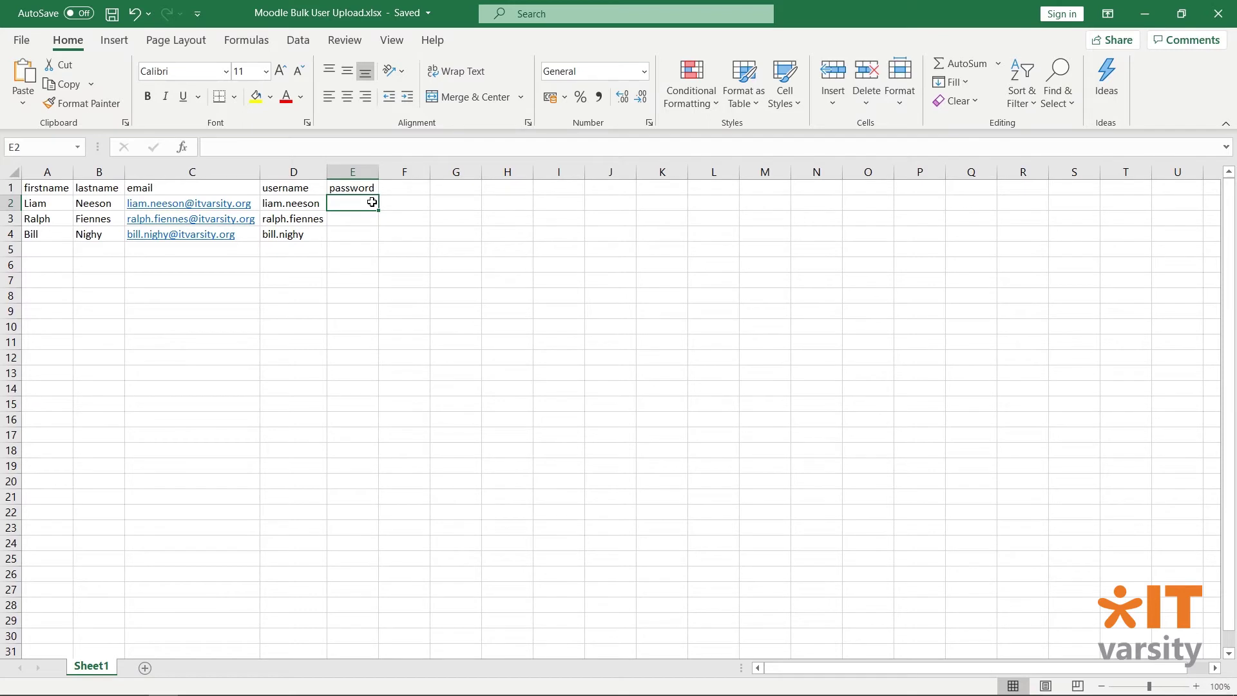
- Export the workbook as Moodle Bulk User Upload.csv in CSV (Comma delimited) format
click(14, 44)
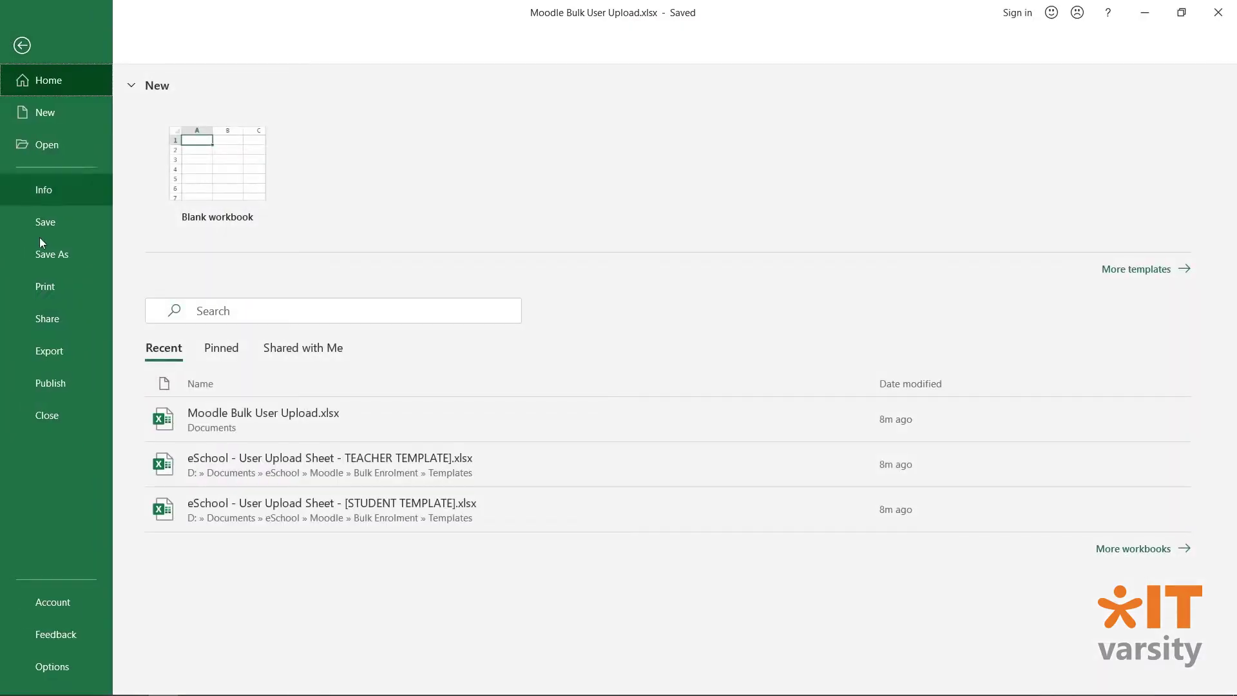
click(68, 349)
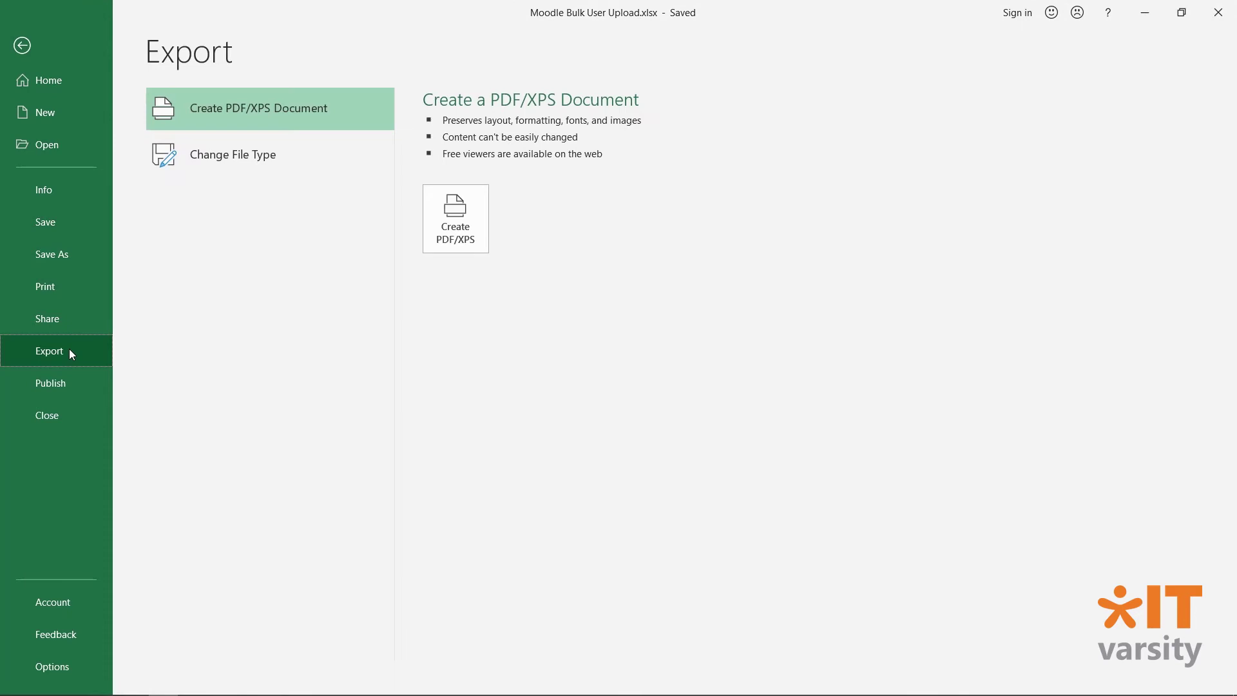
click(272, 164)
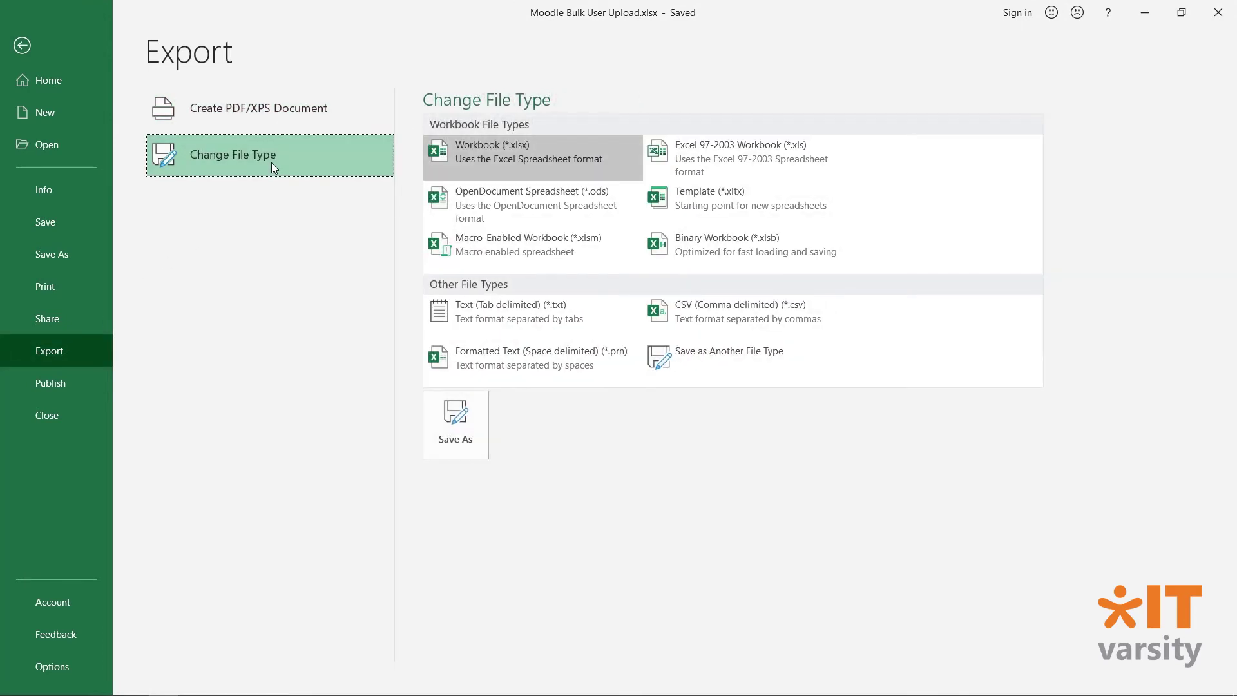
click(691, 311)
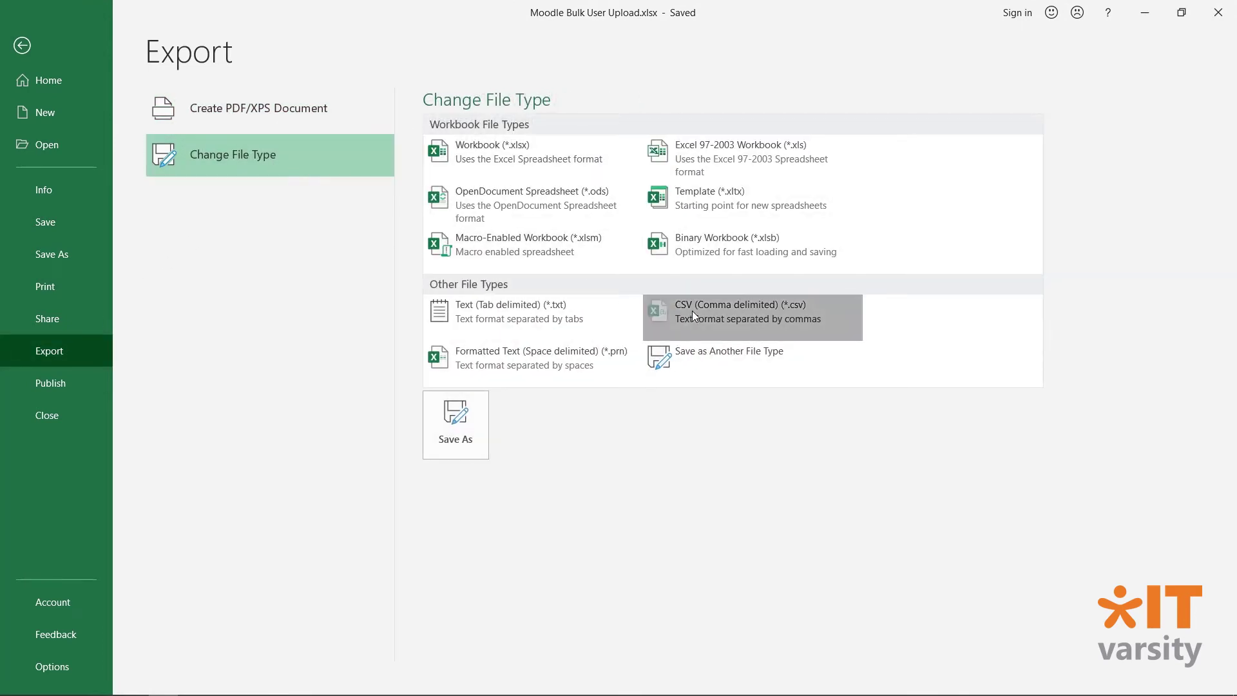
click(474, 426)
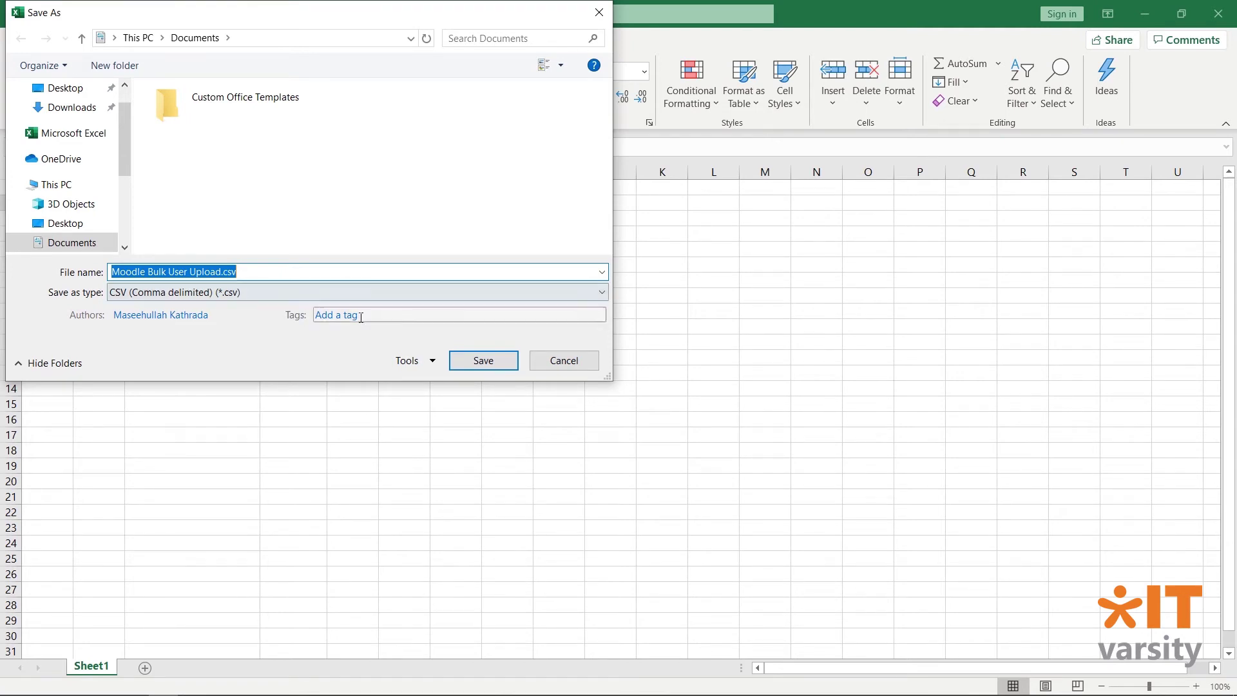
click(483, 359)
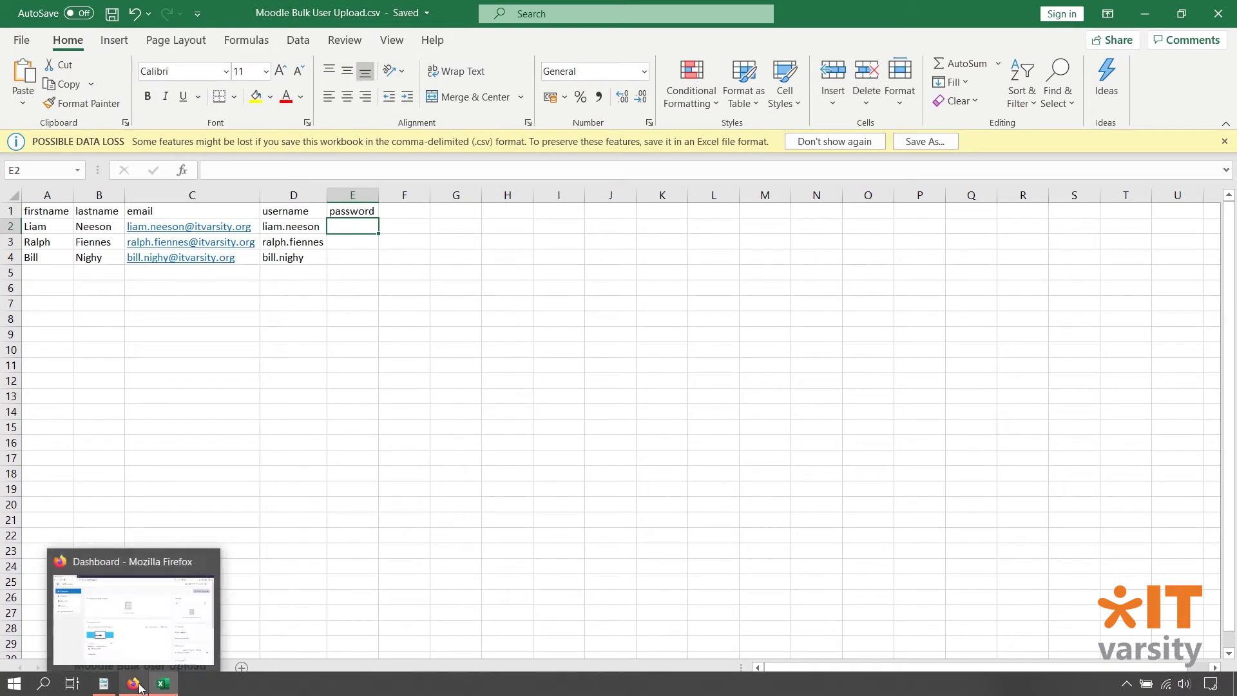
- In Firefox, go to Moodle's Site administration › Users › Upload users page
click(136, 685)
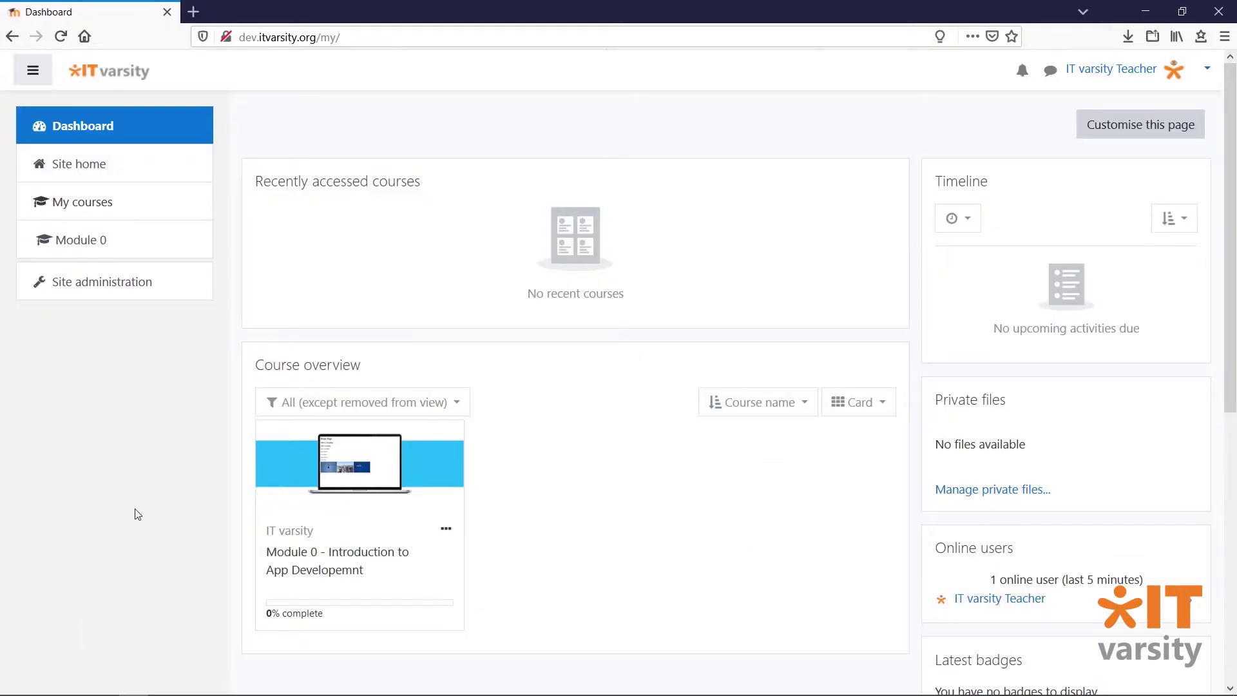
click(100, 283)
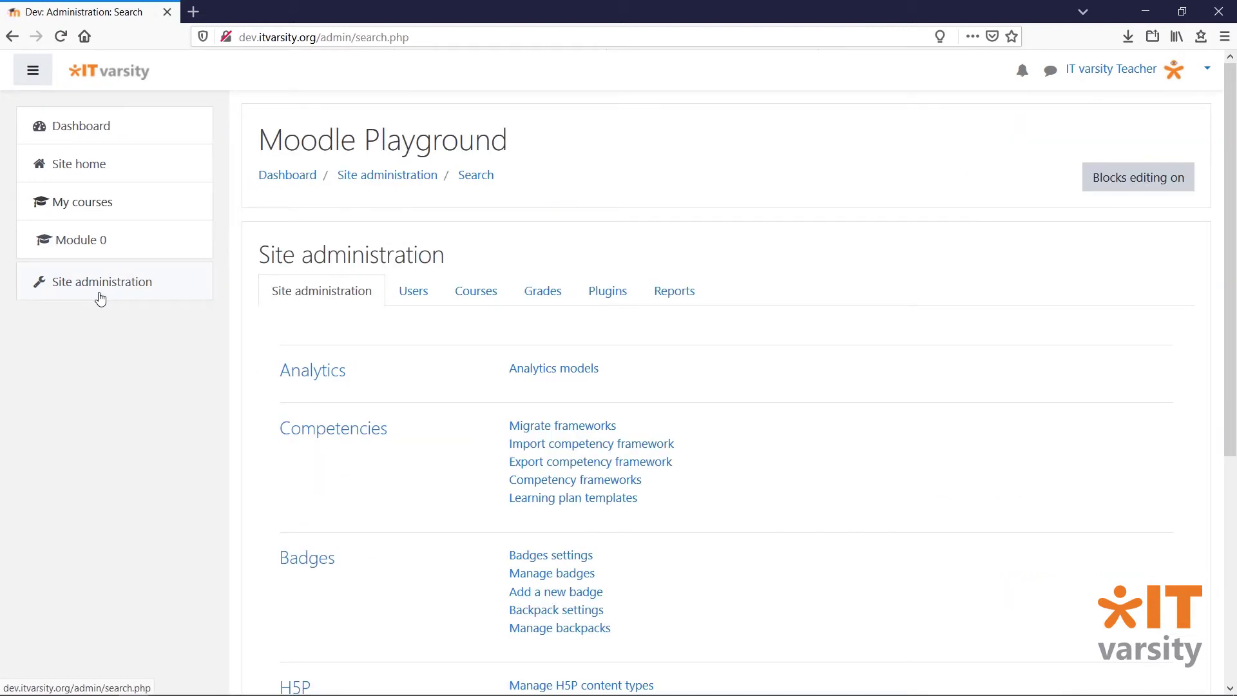
click(405, 303)
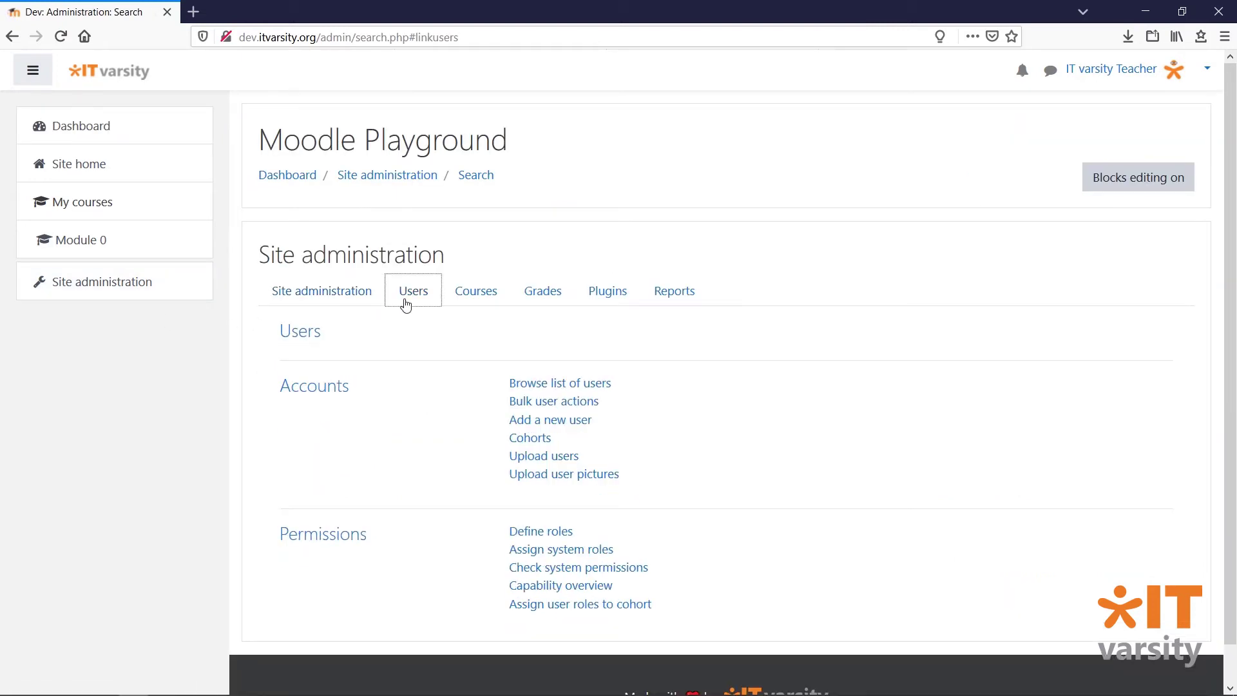
click(549, 460)
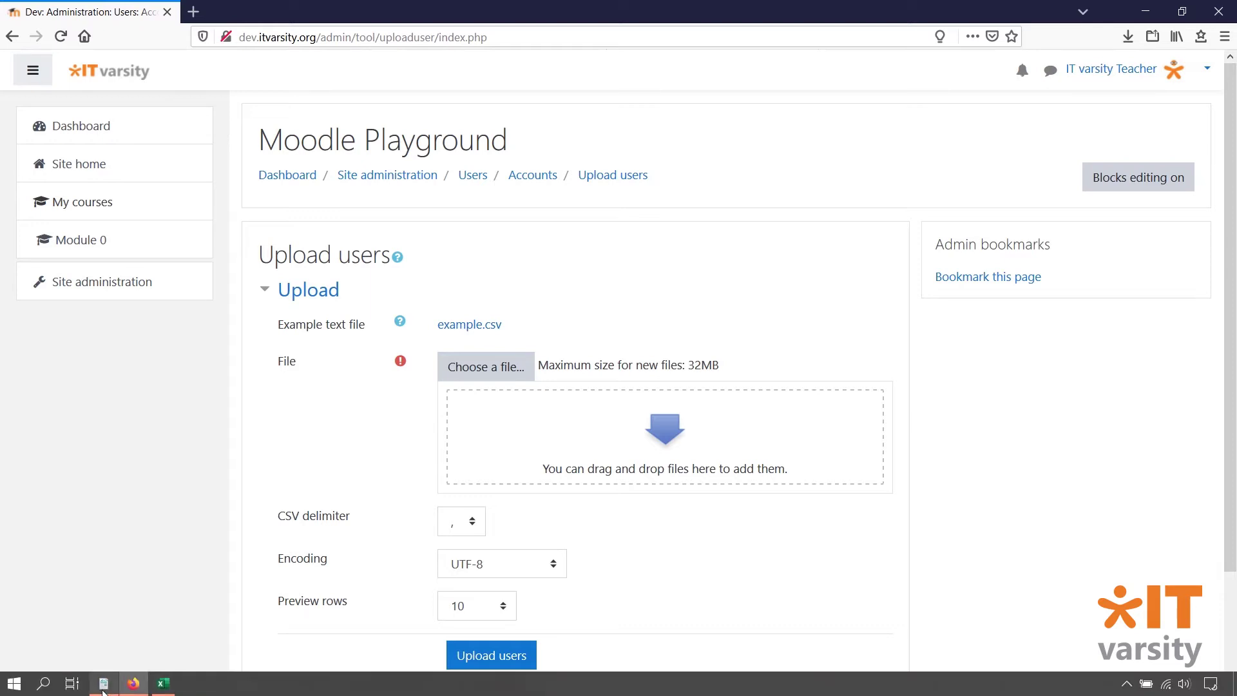
click(103, 684)
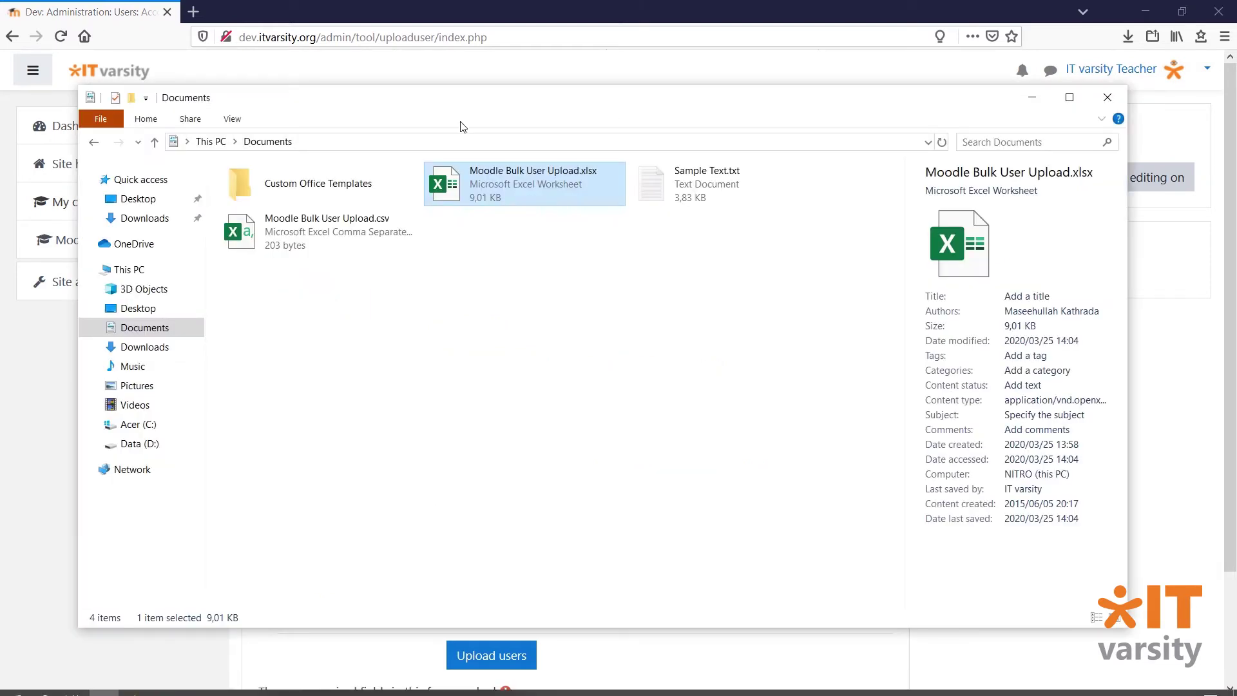
drag(442, 105, 1010, 86)
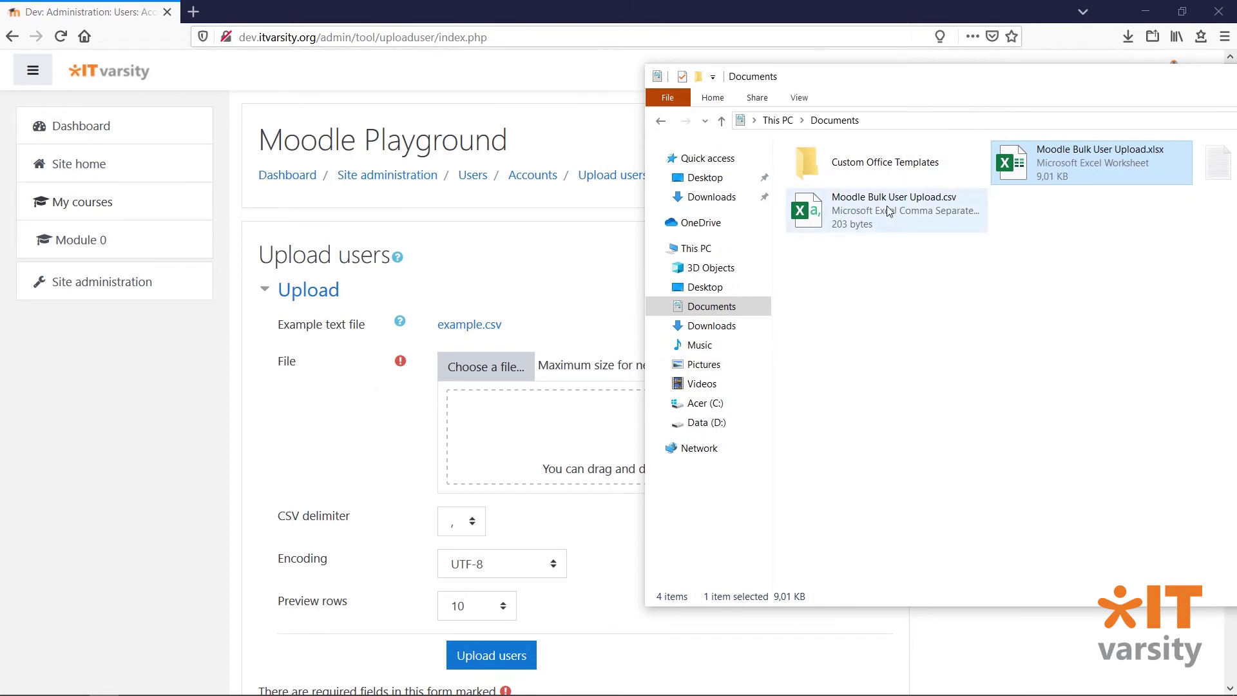
drag(888, 212, 581, 473)
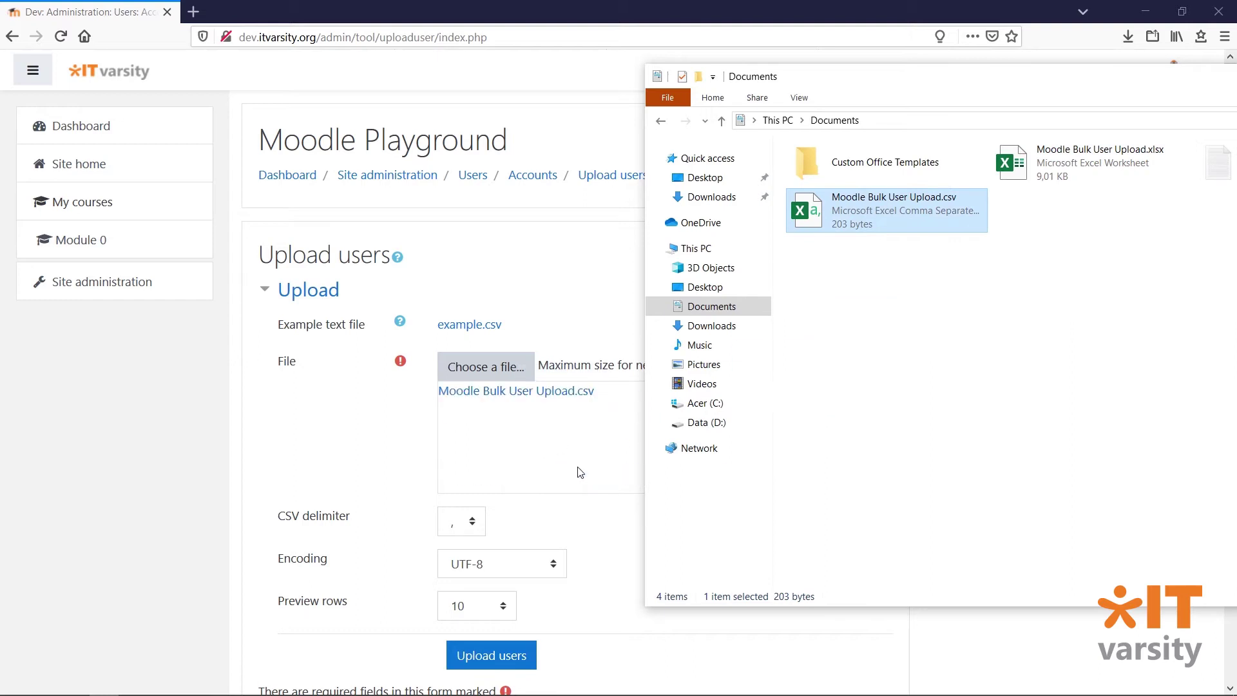
click(582, 473)
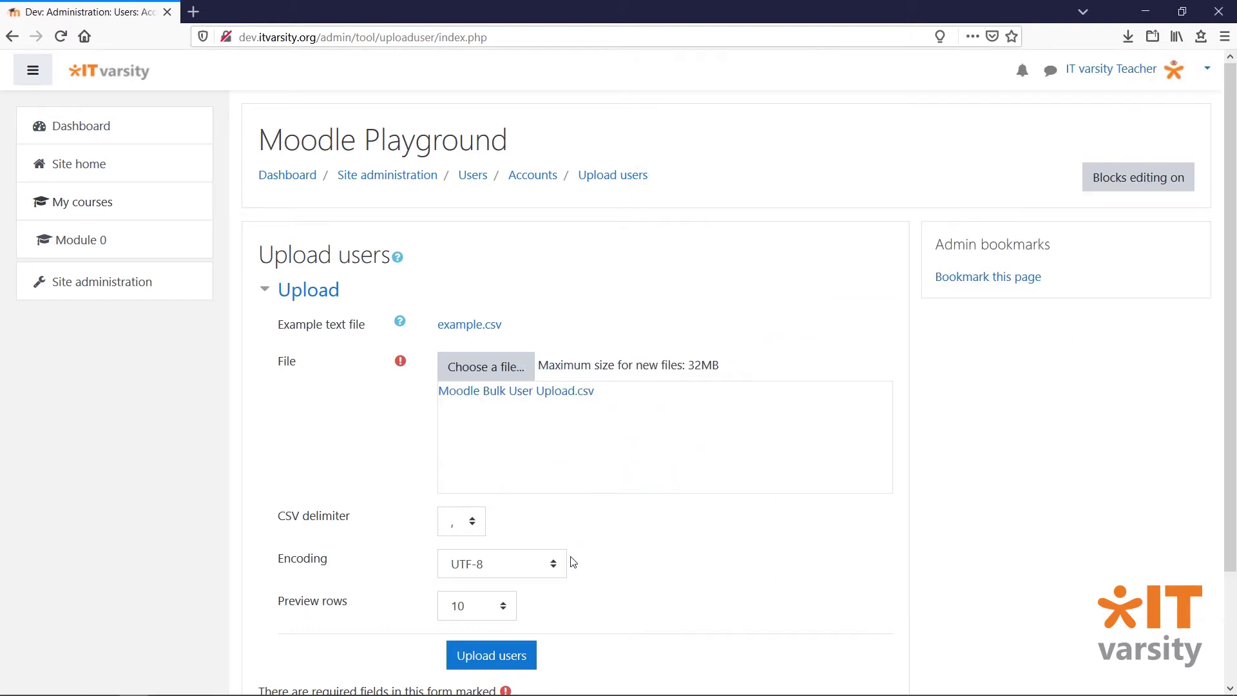
click(513, 672)
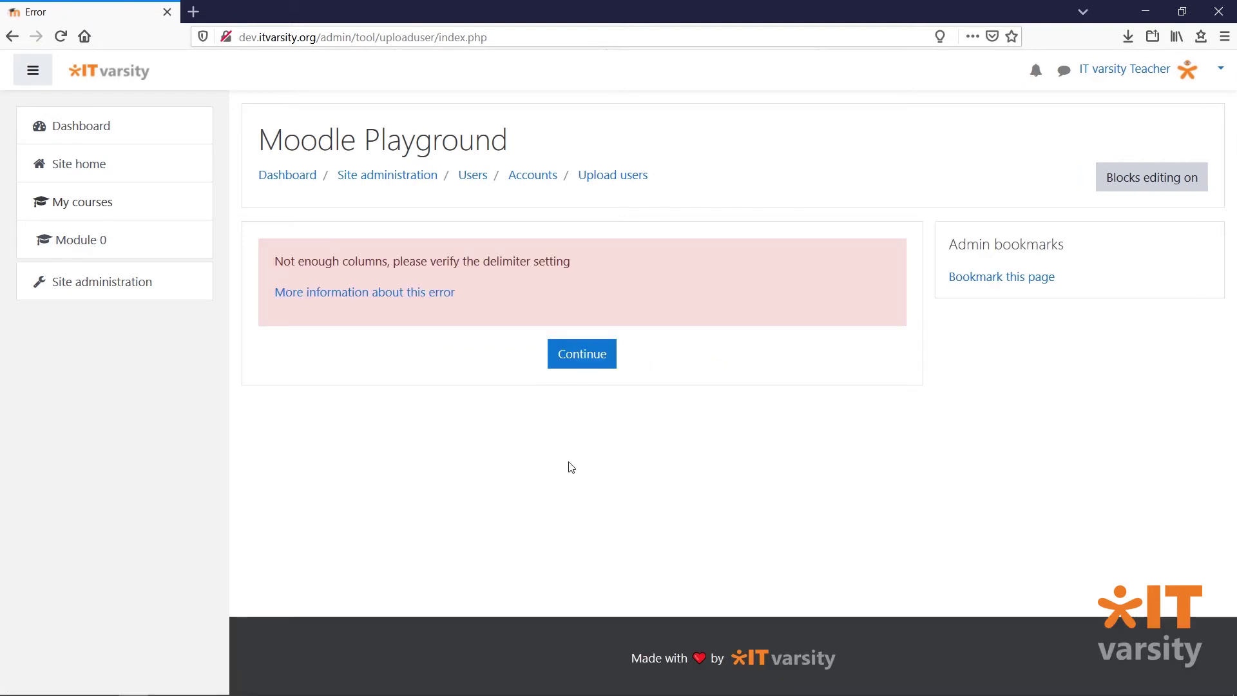
click(583, 359)
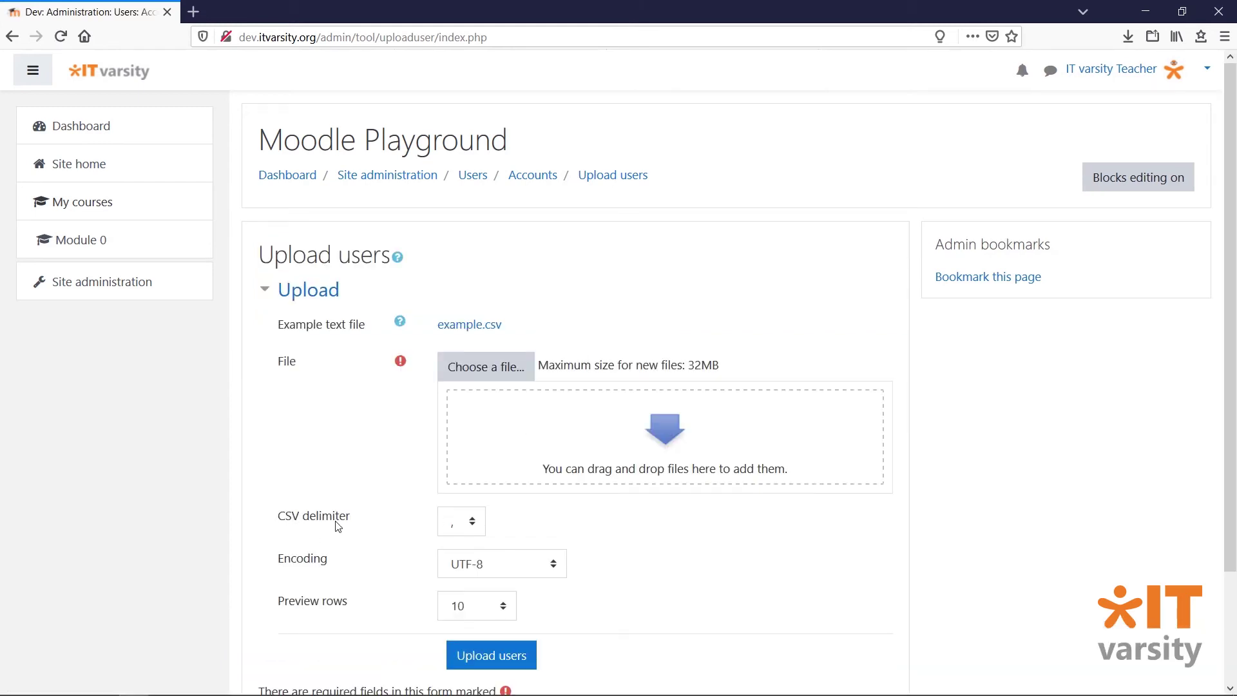
- Drag Moodle Bulk User Upload.csv from Explorer into the upload form's file drop zone
mouse_move(147, 677)
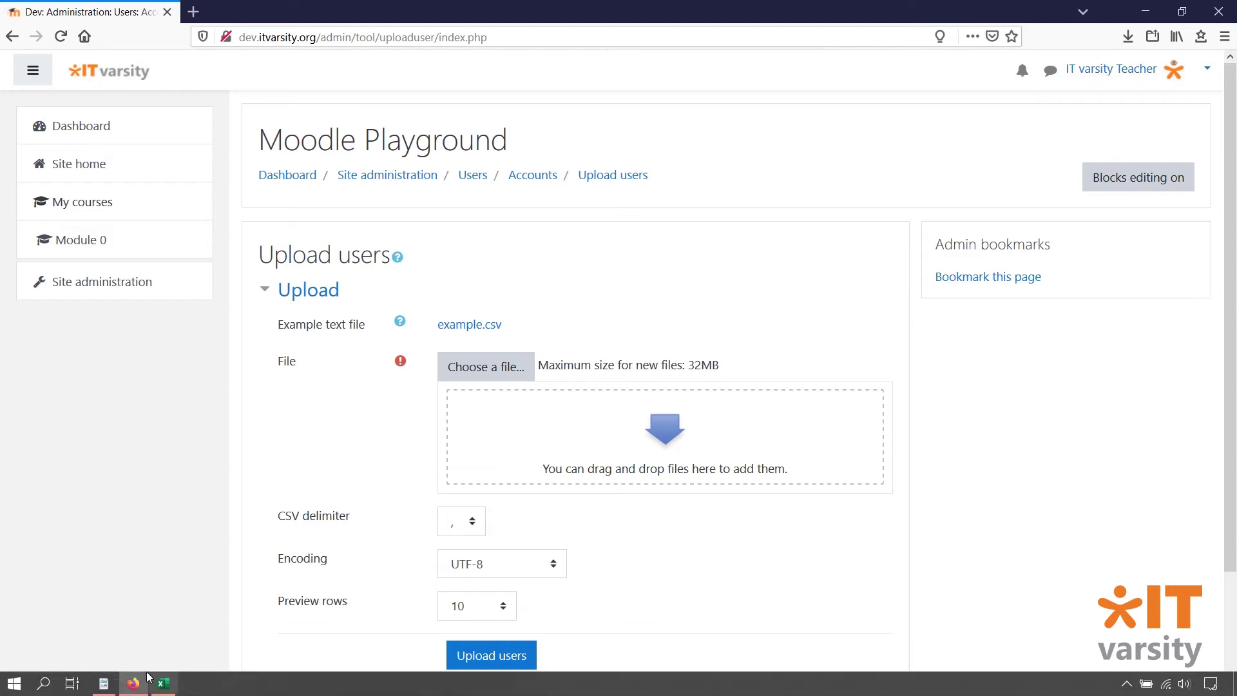
click(108, 691)
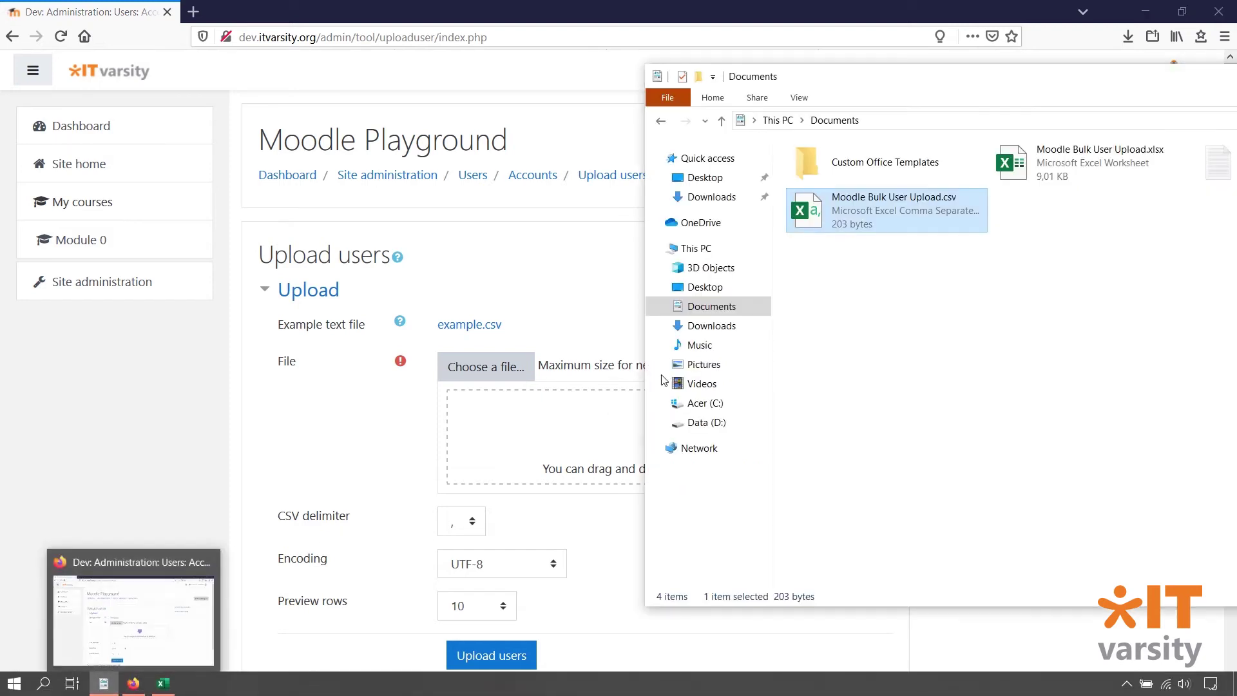
drag(888, 212, 542, 439)
click(405, 446)
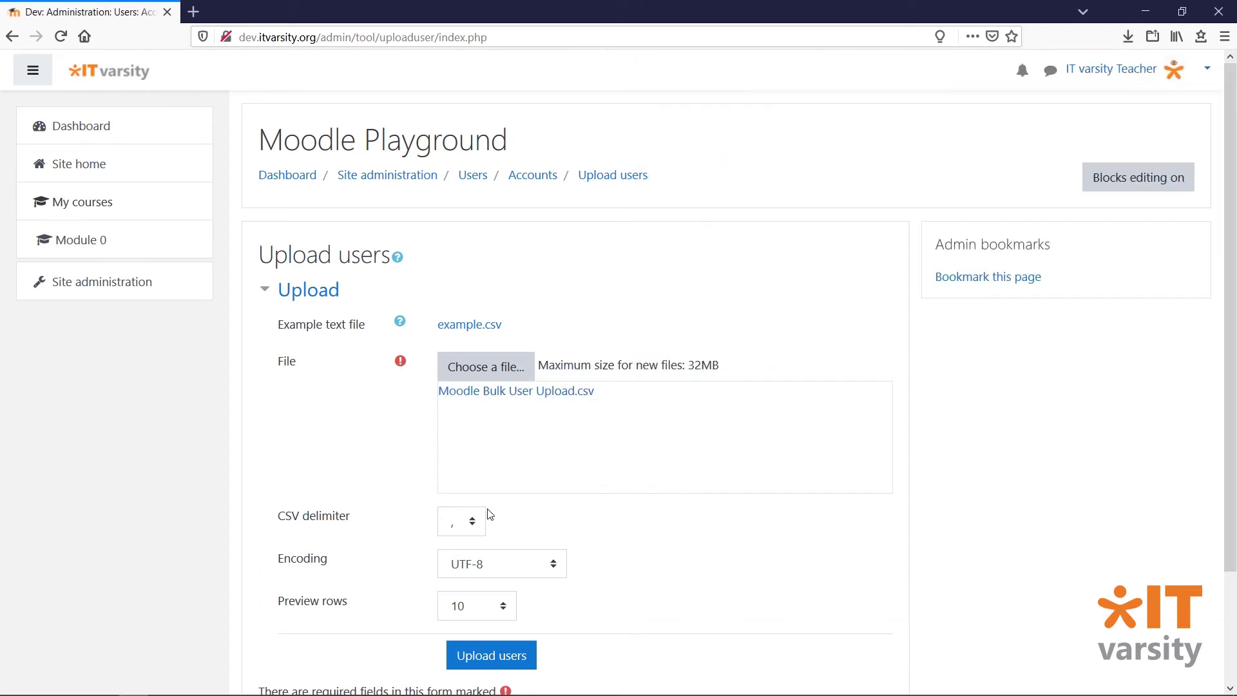
- Set the CSV delimiter to semicolon and submit the file for preview
click(477, 524)
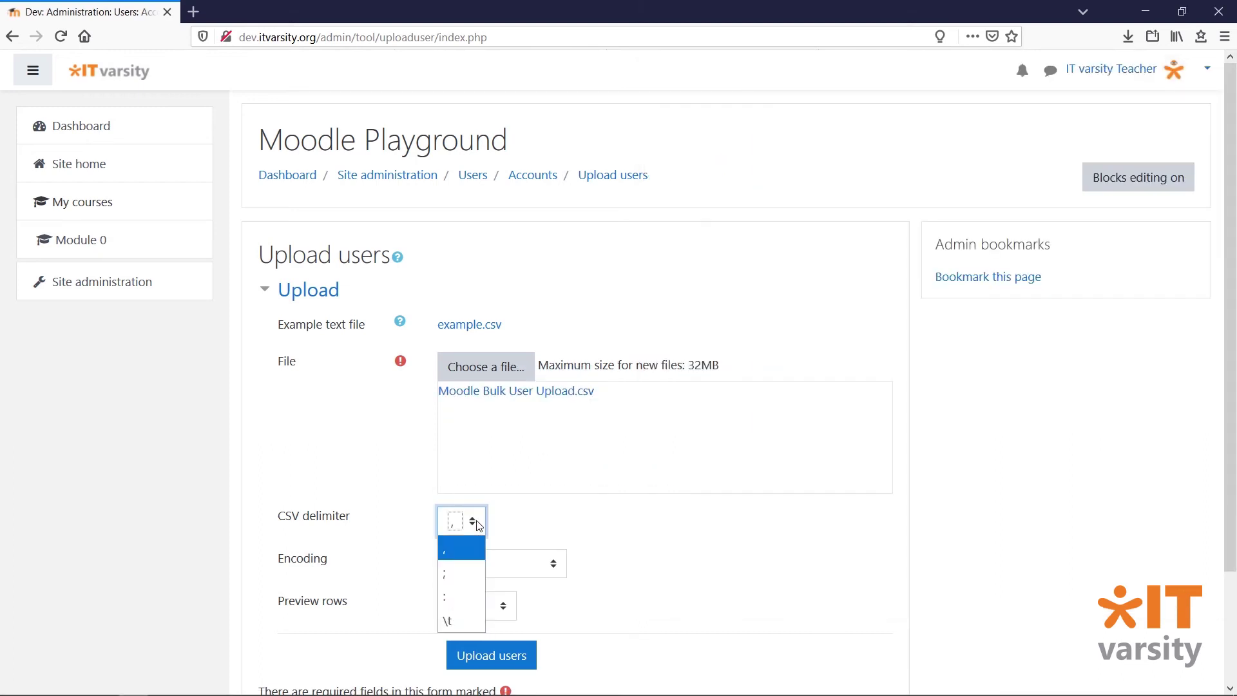
click(459, 575)
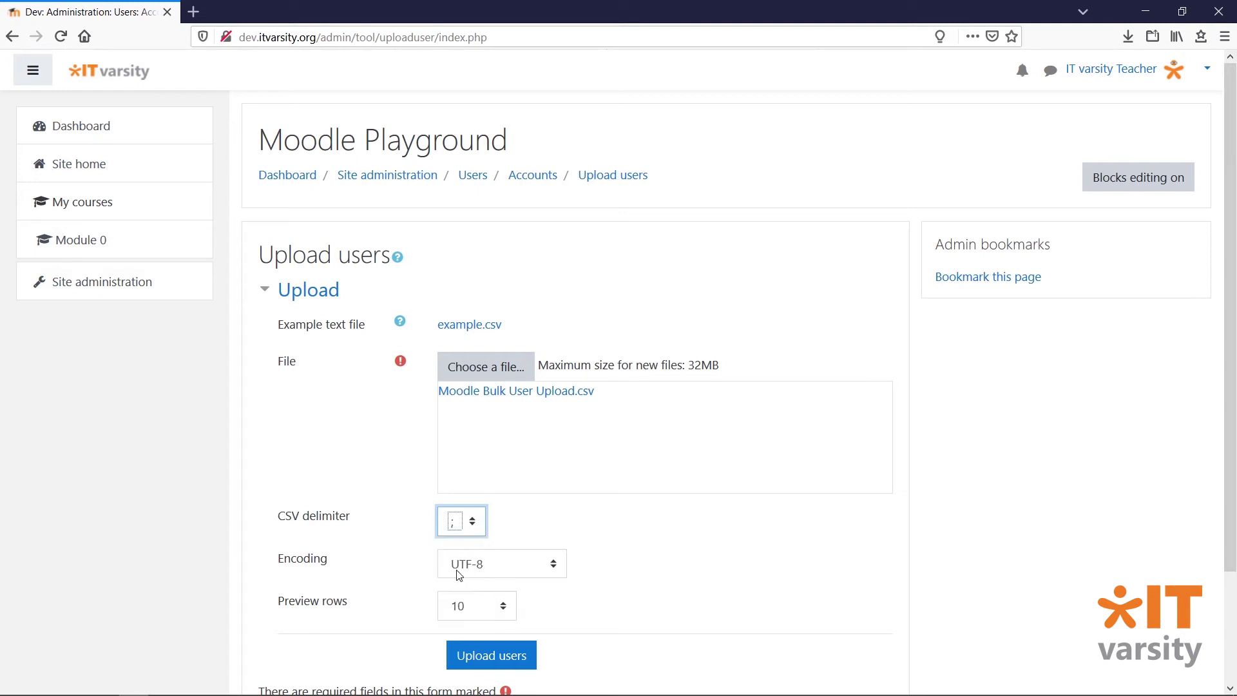
click(506, 661)
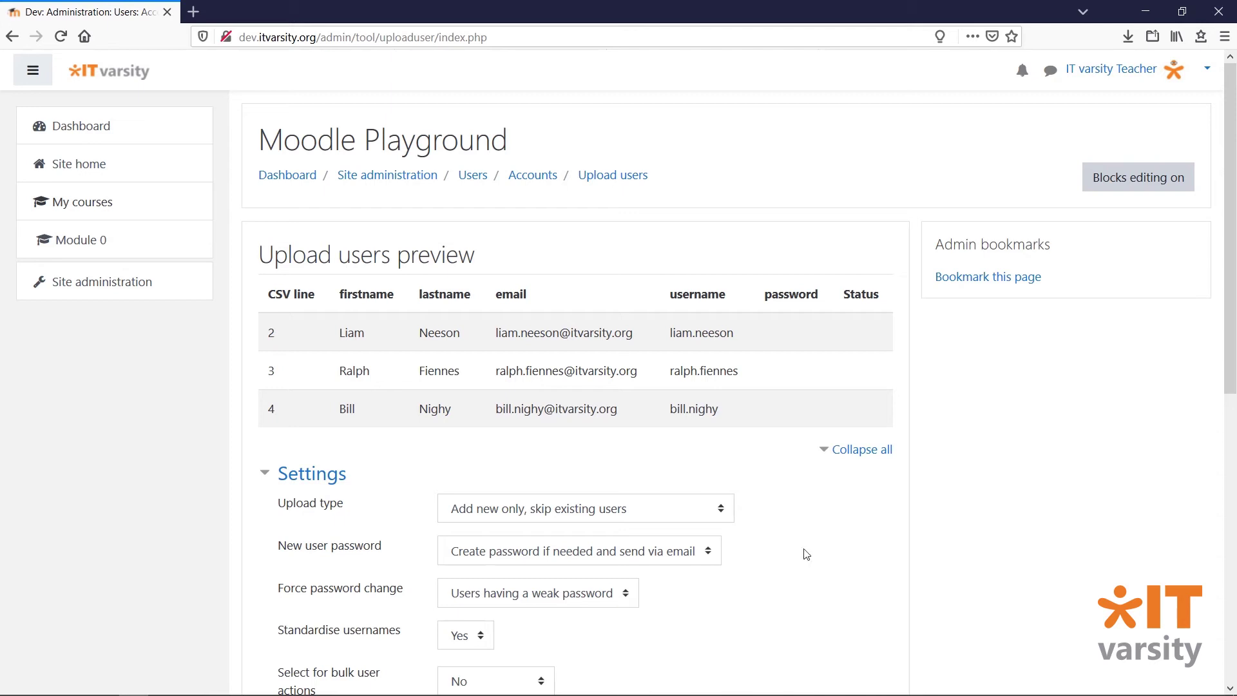
- Keep upload type as add new users only and passwords generated and emailed
scroll(806, 554, down, 3)
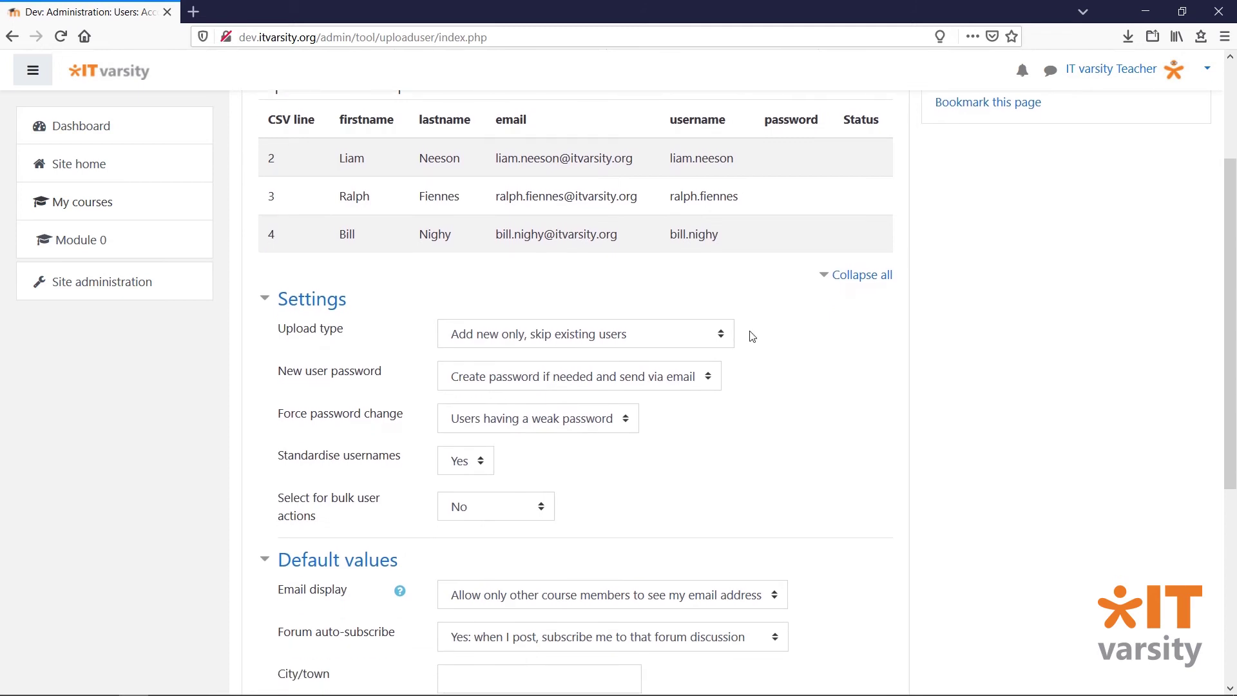
click(726, 334)
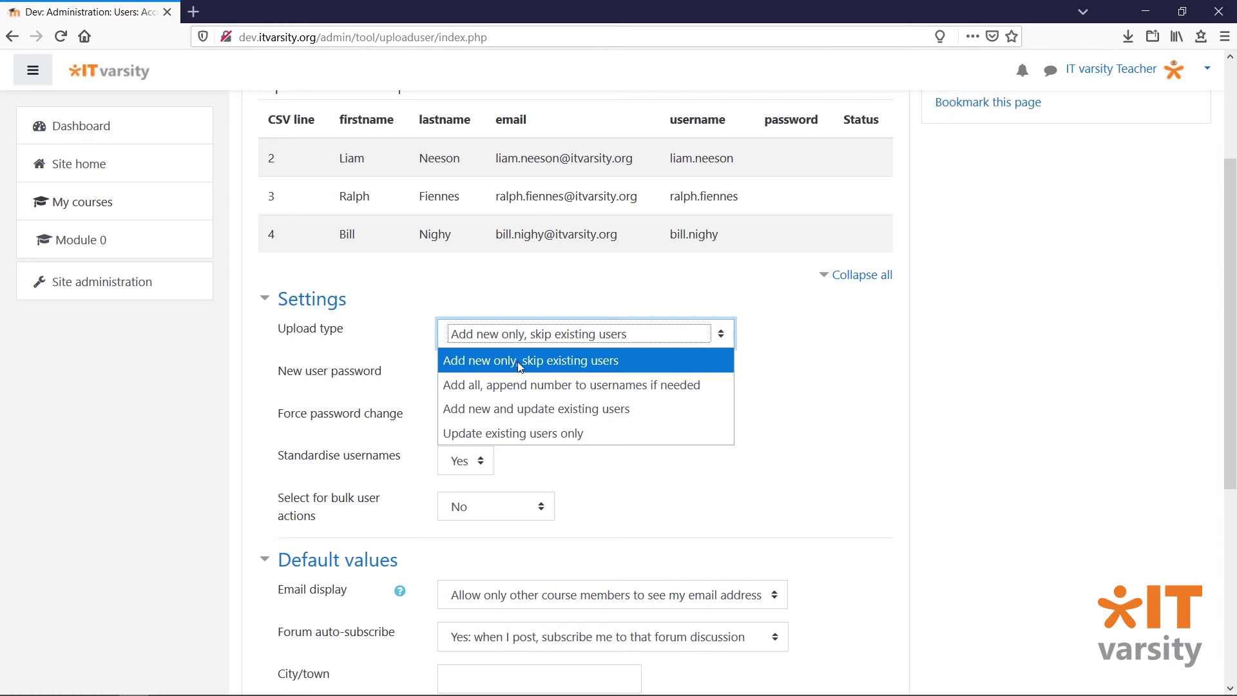
click(604, 364)
scroll(791, 371, down, 1)
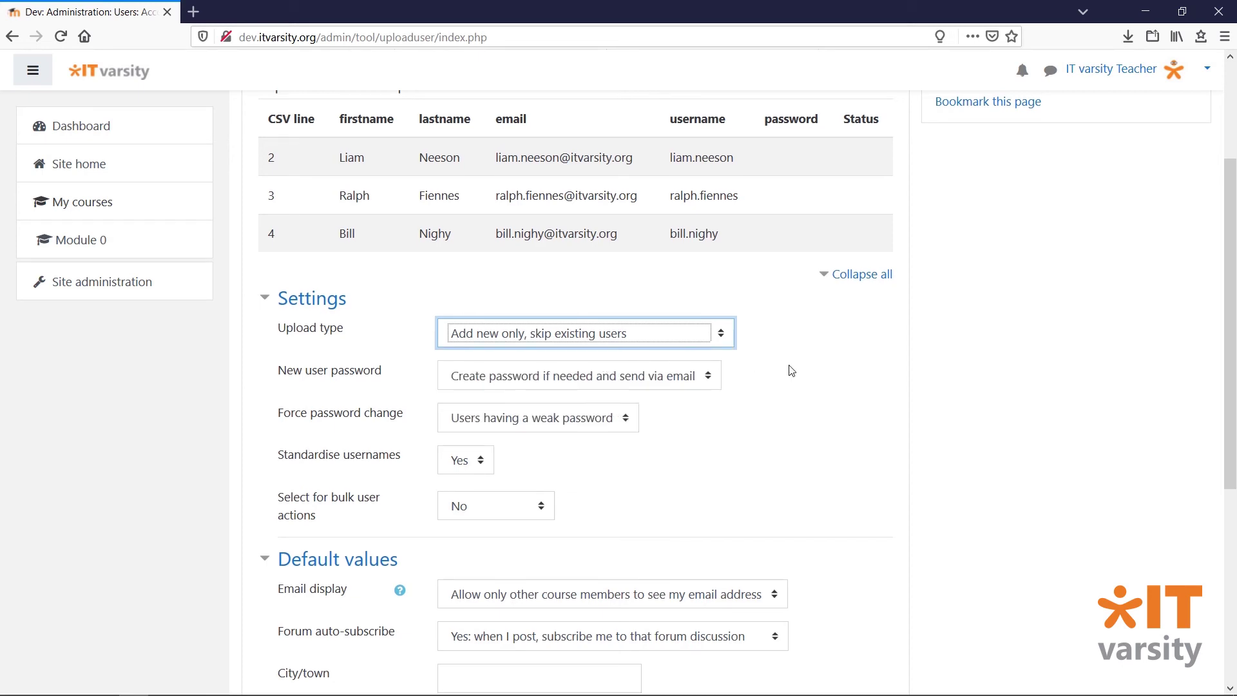
click(713, 383)
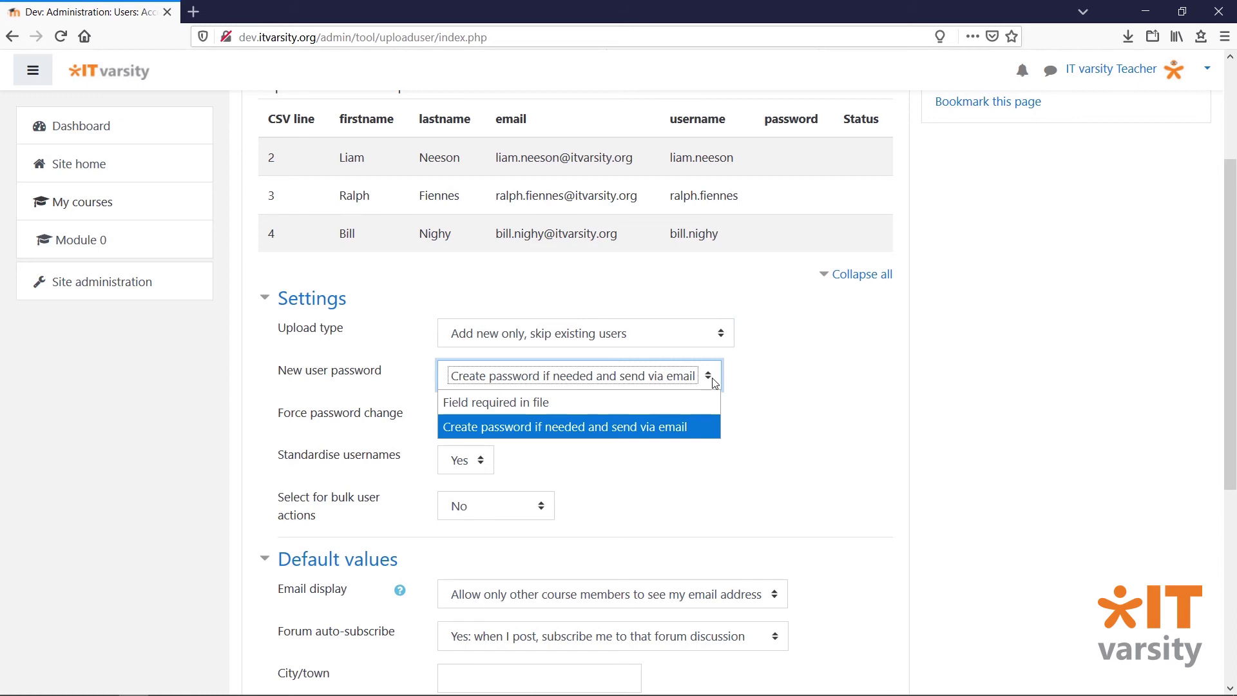
click(629, 428)
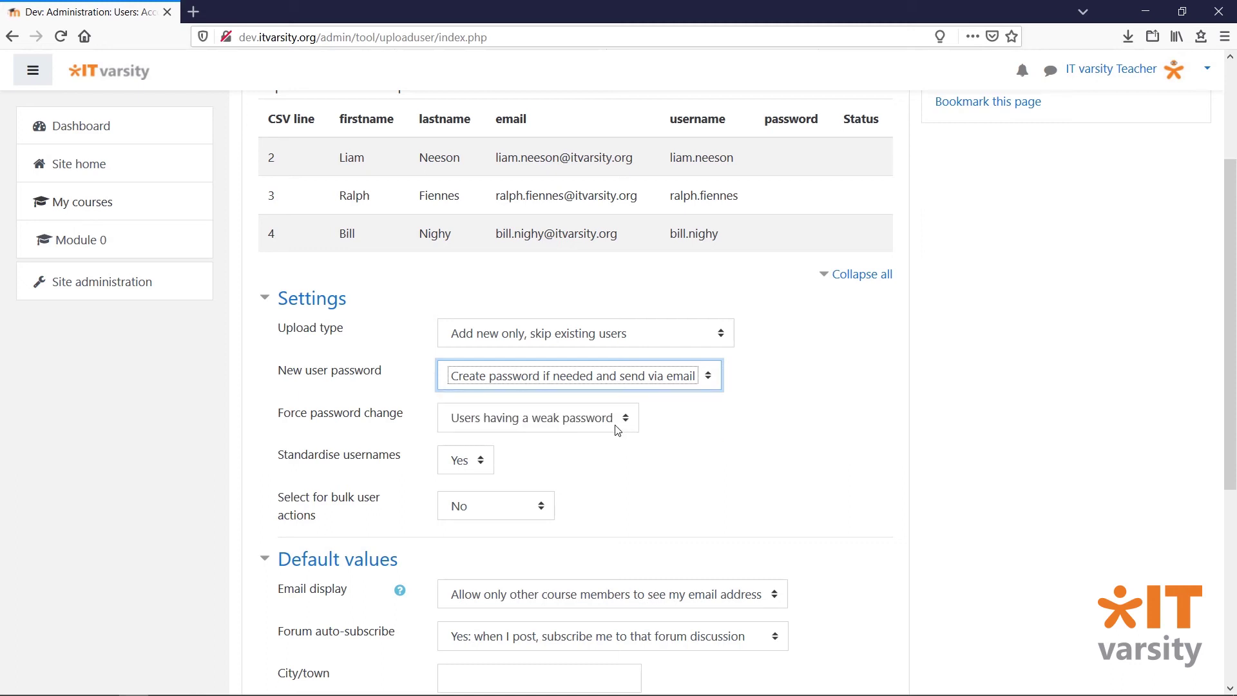
- Set Force password change to All and run the upload
click(616, 428)
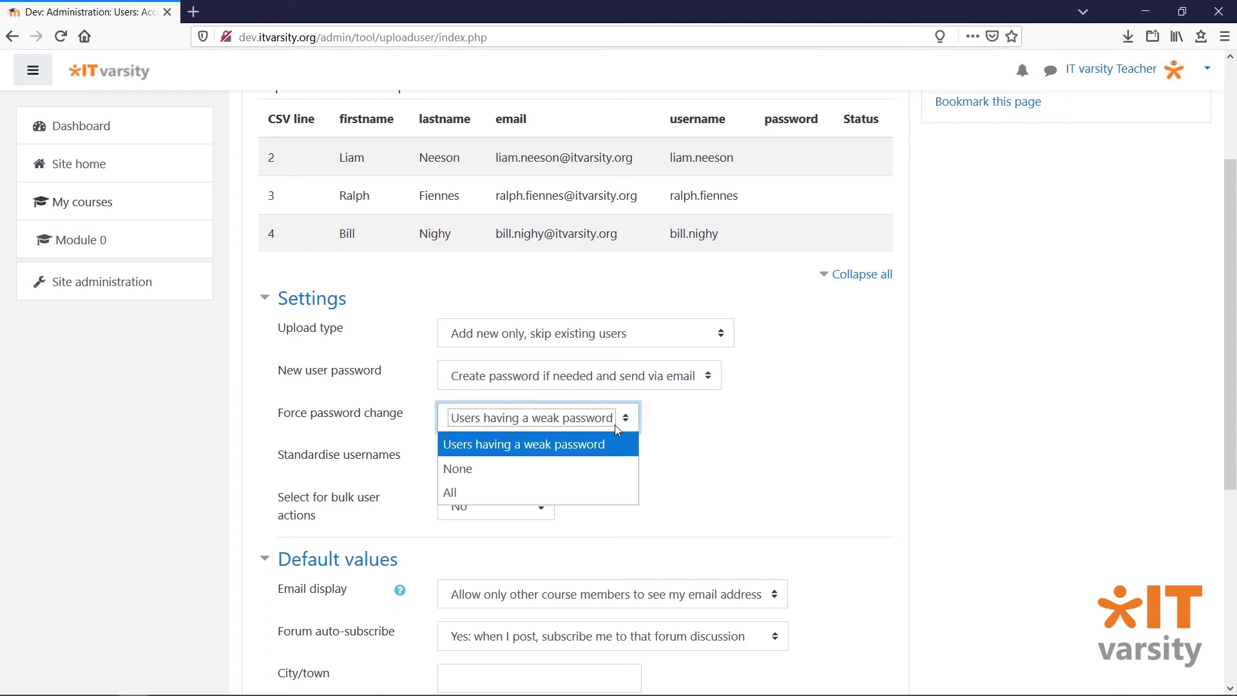
click(615, 492)
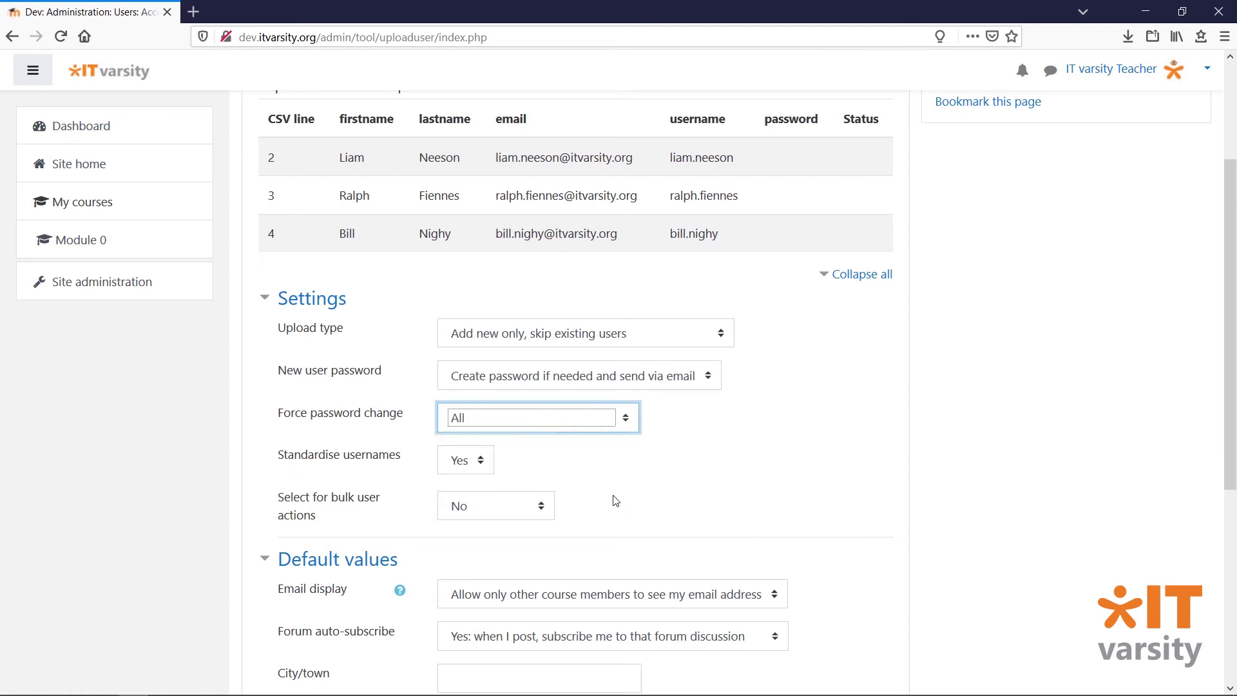
click(825, 478)
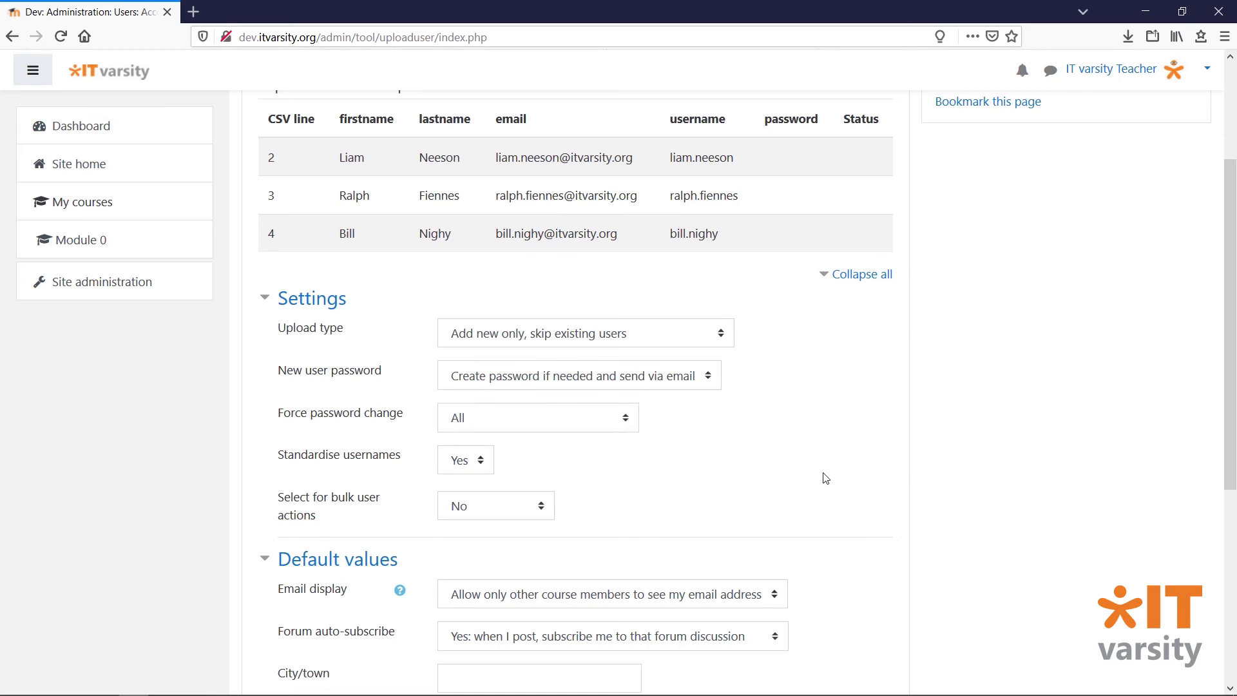
scroll(825, 478, down, 5)
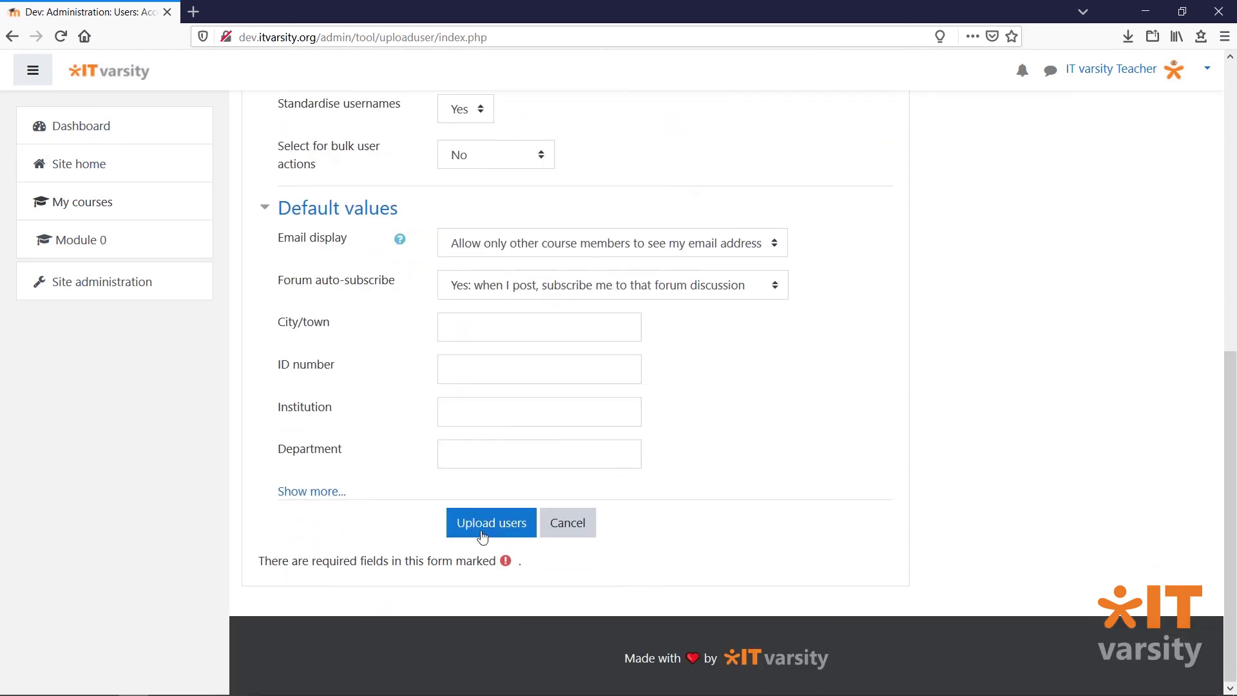
click(472, 536)
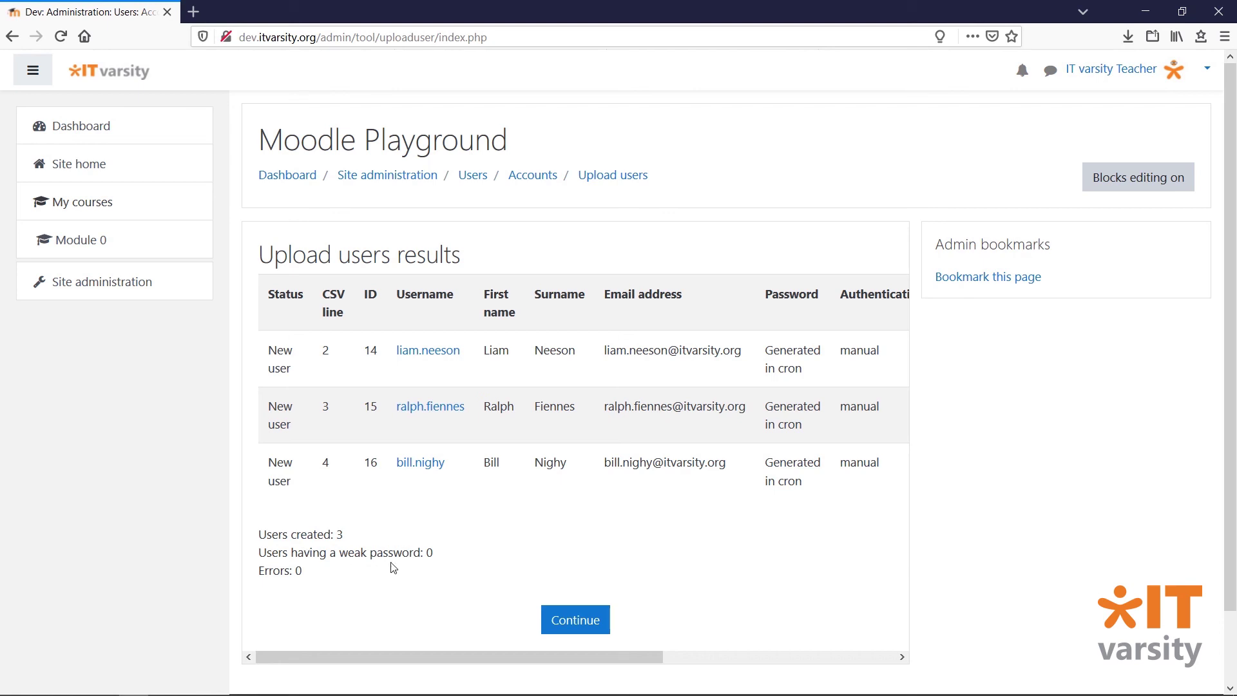
- Continue past the results and open Browse list of users, showing 10 users including the three new ones
click(587, 620)
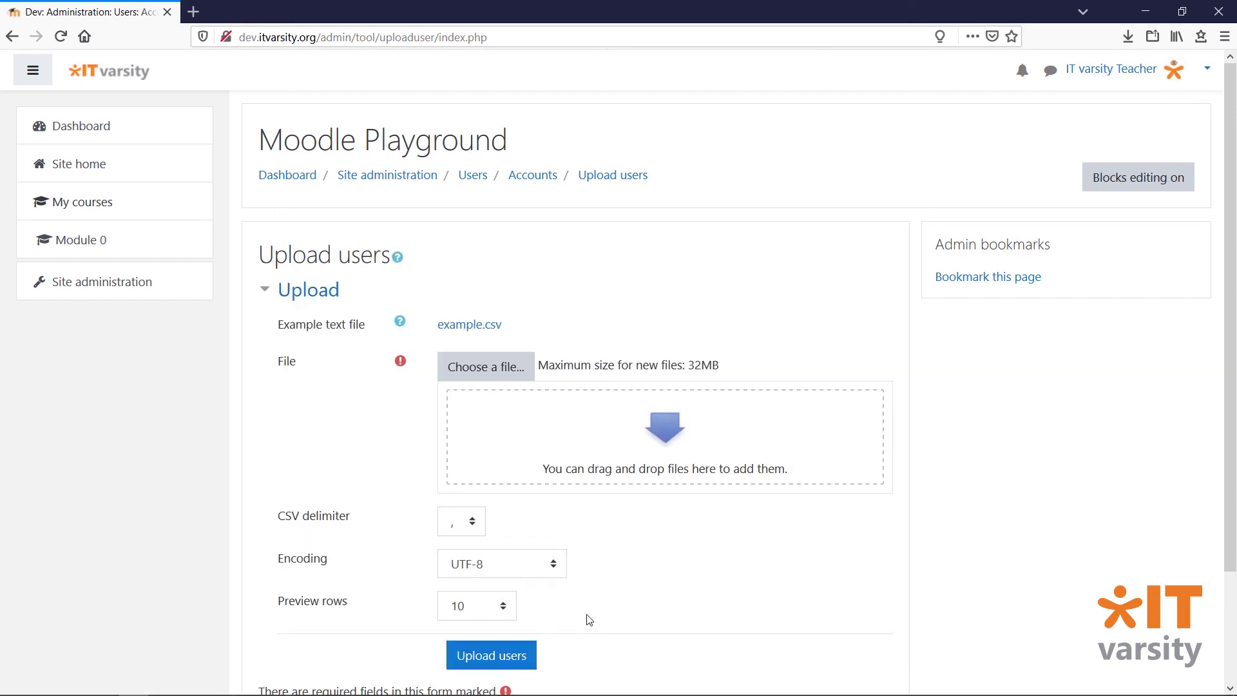
click(161, 295)
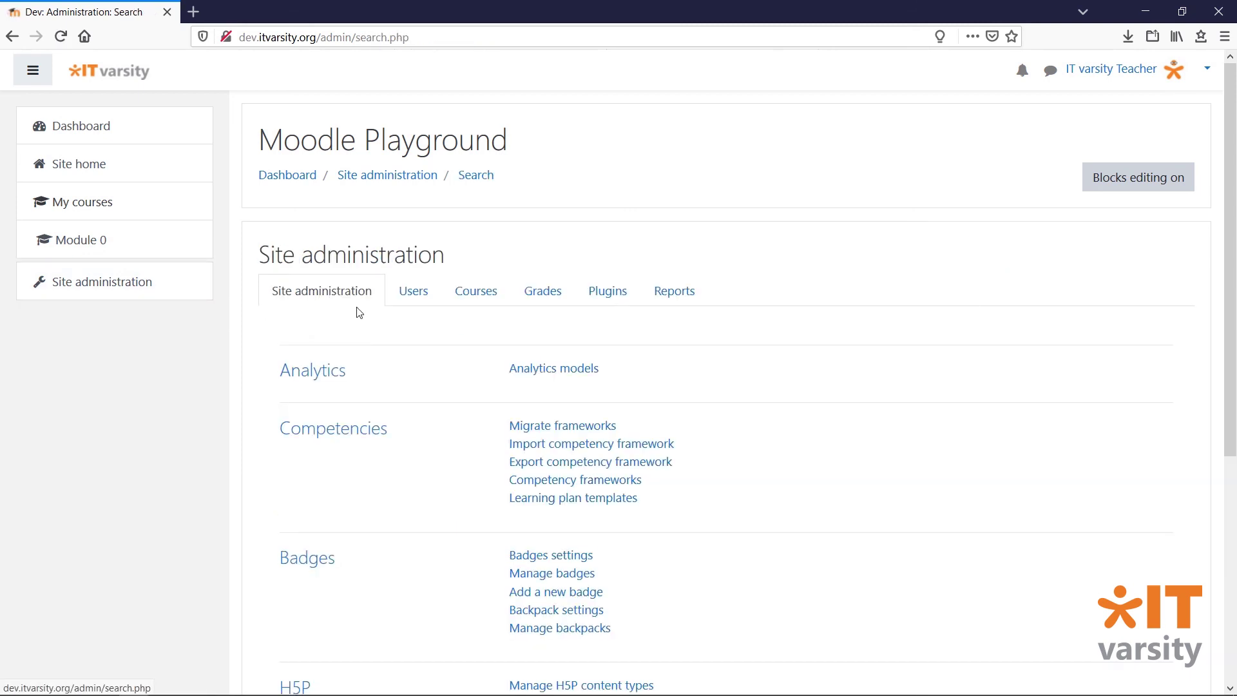
click(416, 299)
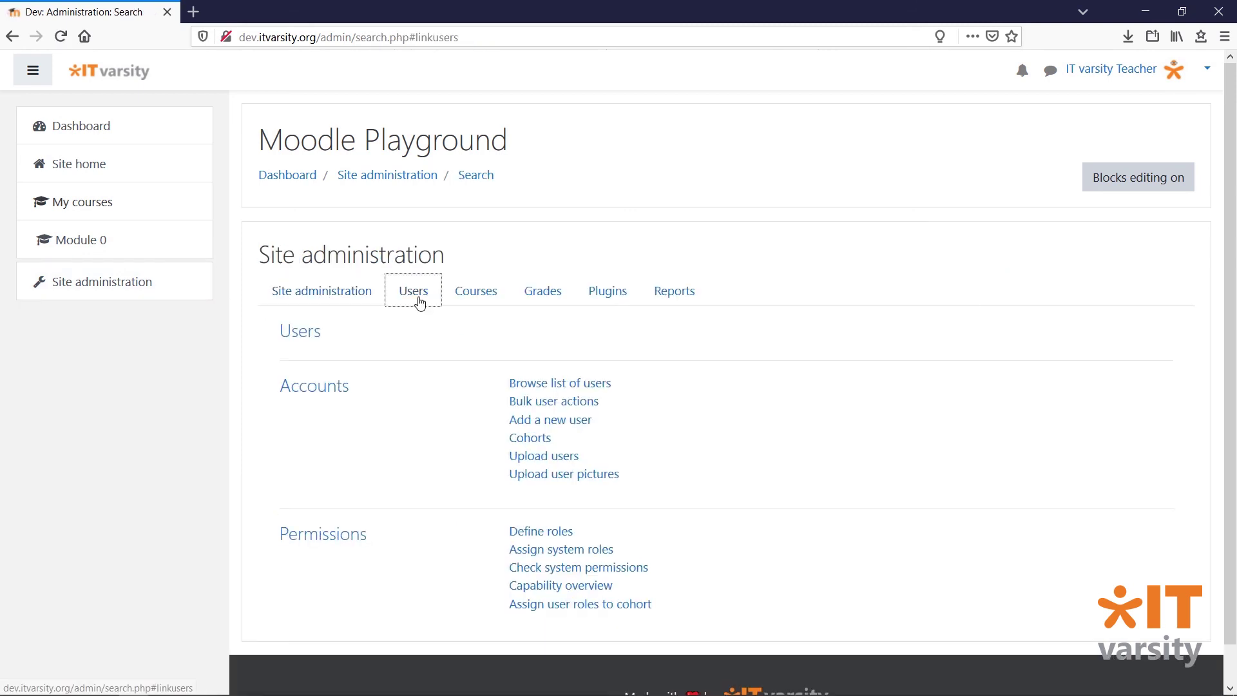
click(532, 388)
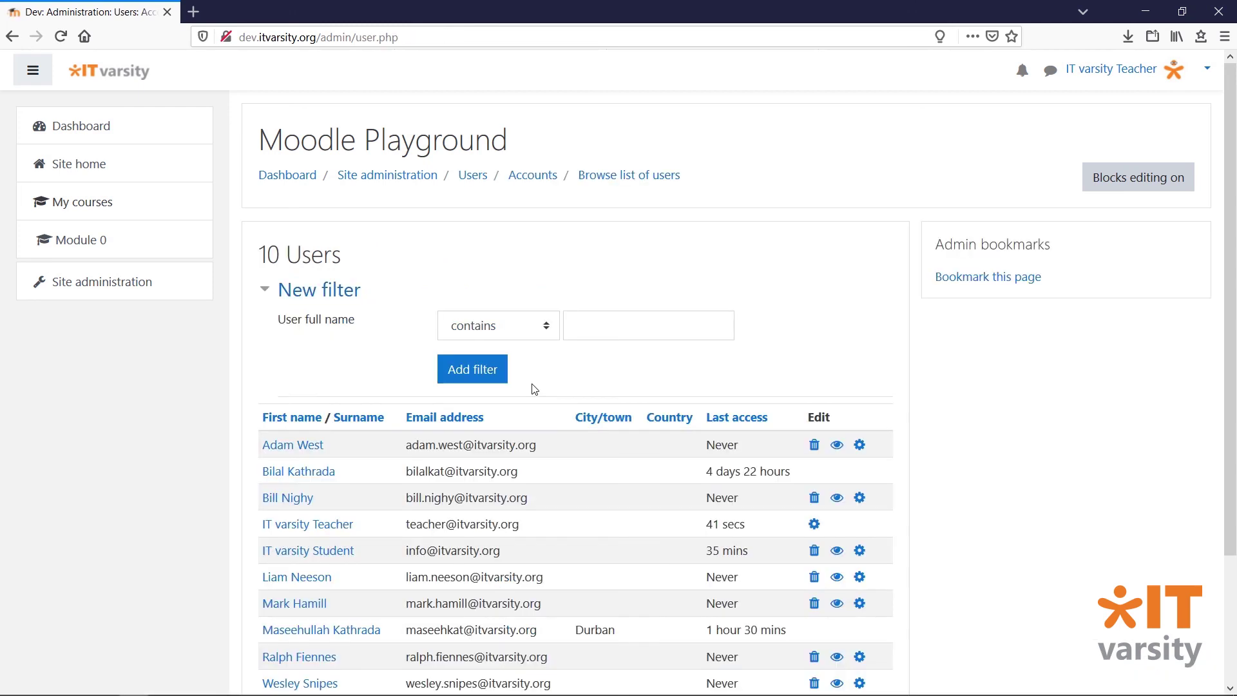
scroll(681, 501, down, 3)
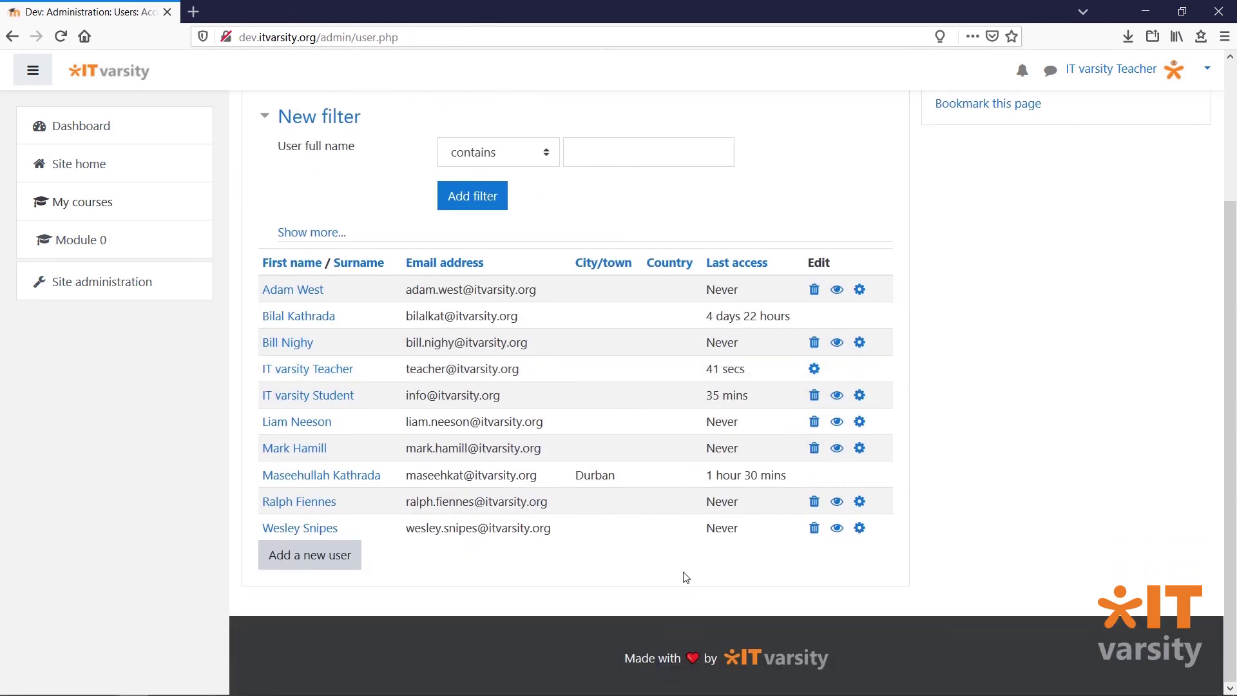